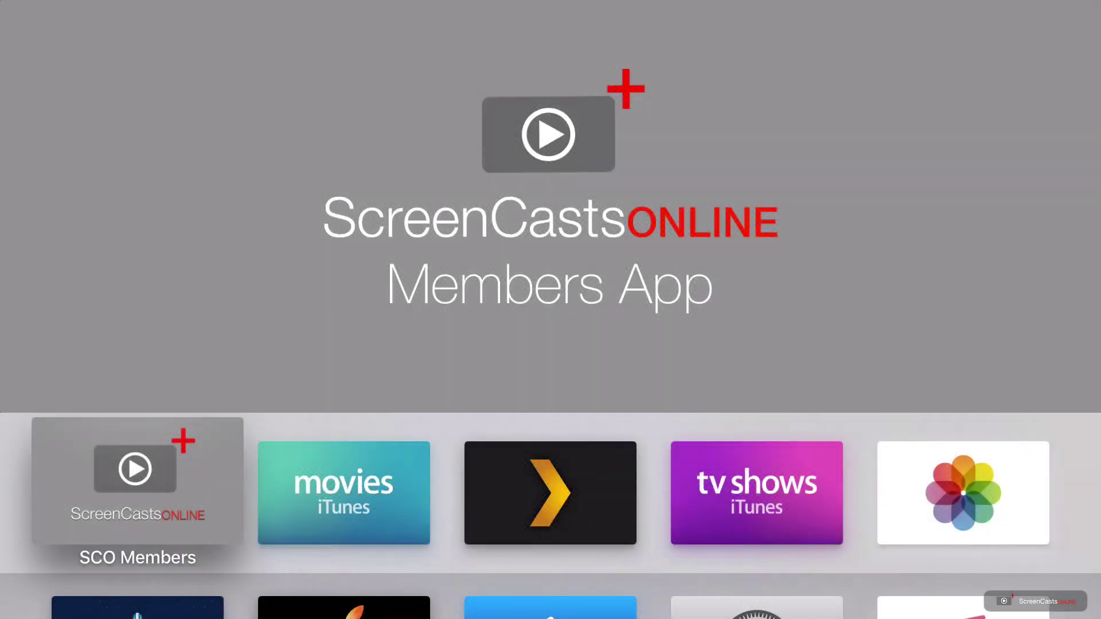
- Open Settings from the home screen
{"action": "key", "text": "Right"}
{"action": "key", "text": "Right"}
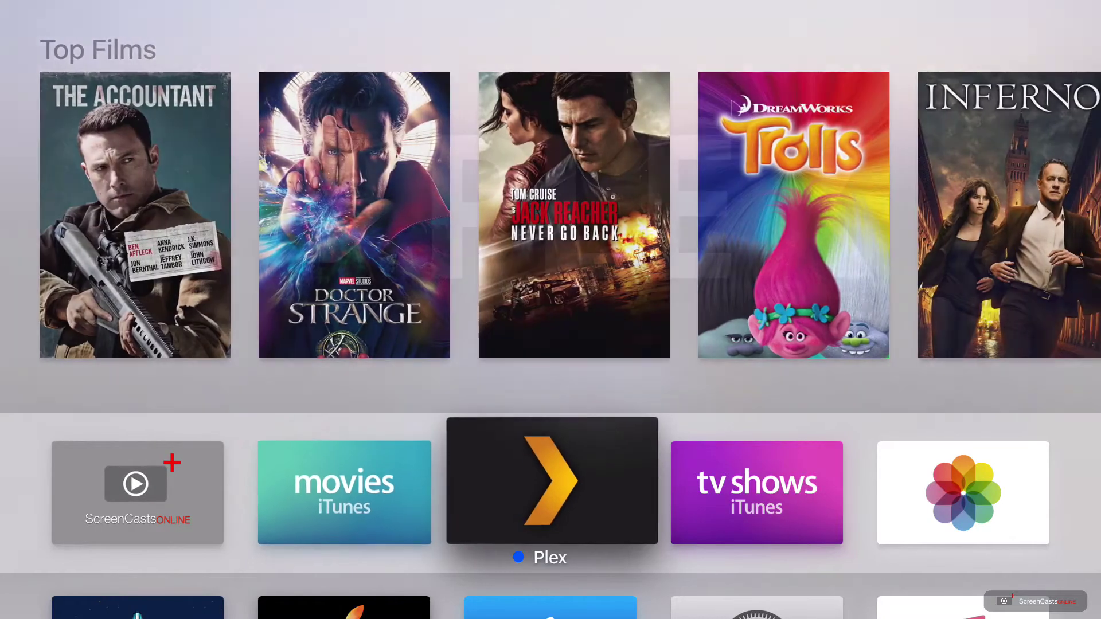
{"action": "key", "text": "Right"}
{"action": "key", "text": "Down"}
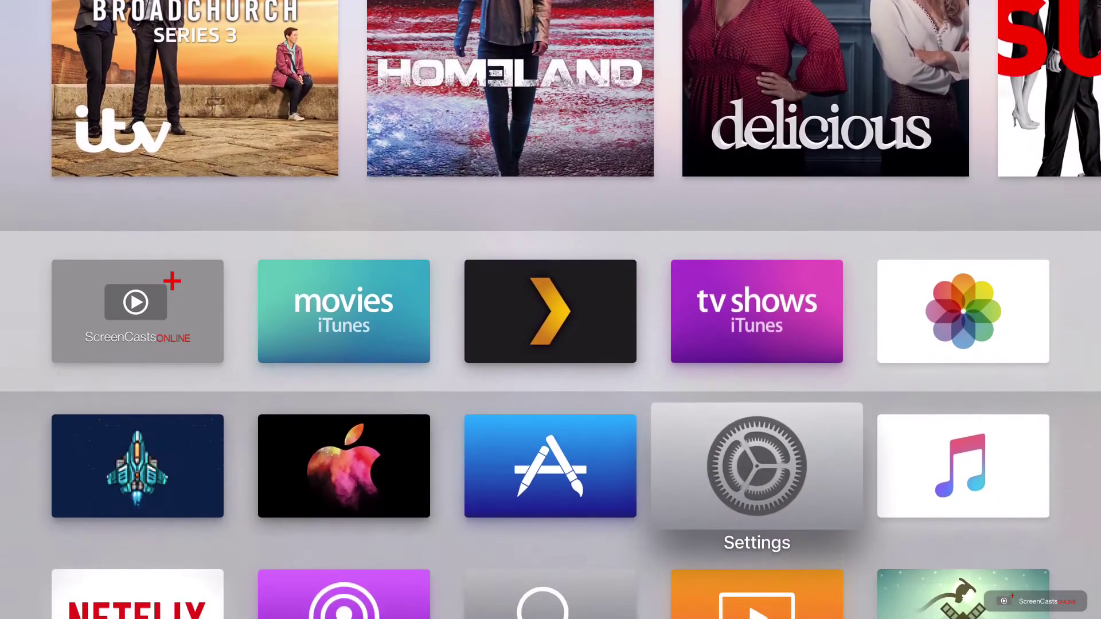
{"action": "key", "text": "Return"}
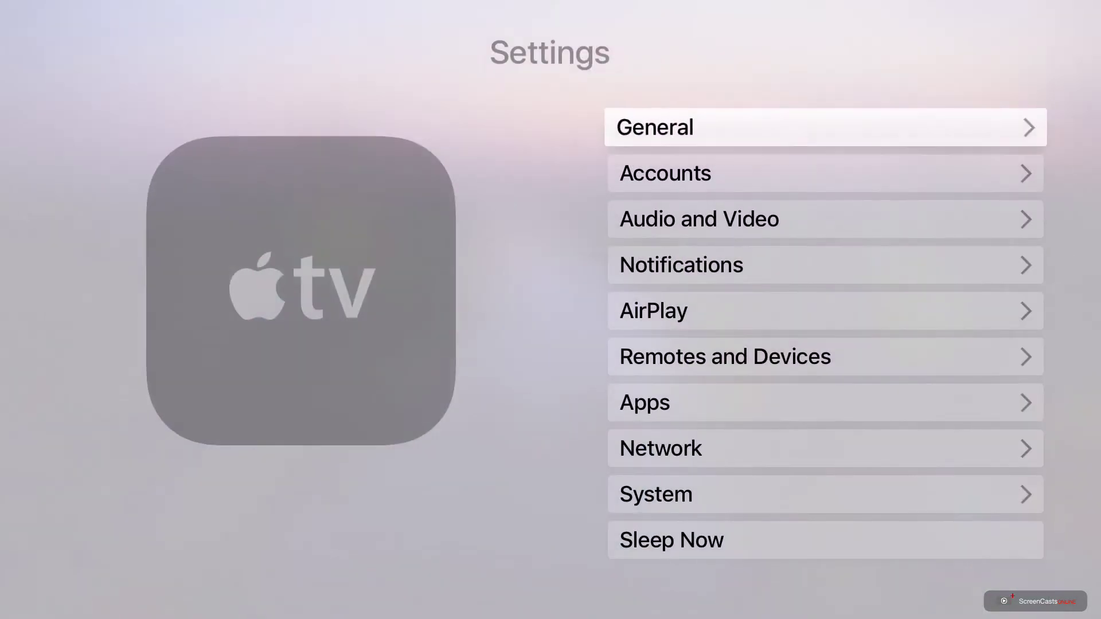
- Open the choices for the device's name in the About section of the General settings
{"action": "key", "text": "Return"}
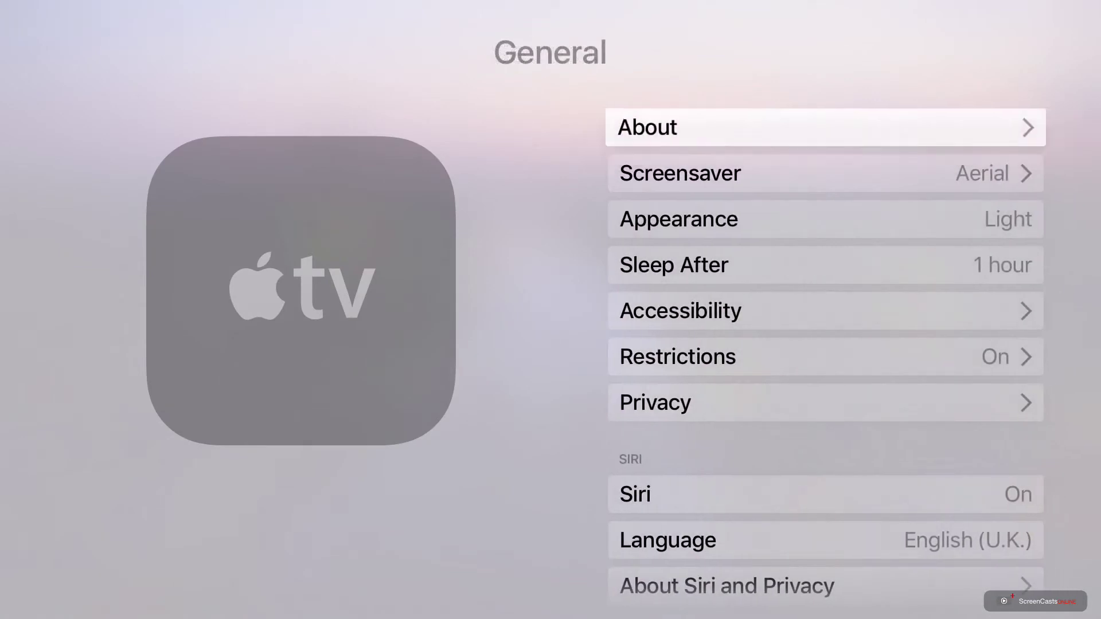
{"action": "key", "text": "Return"}
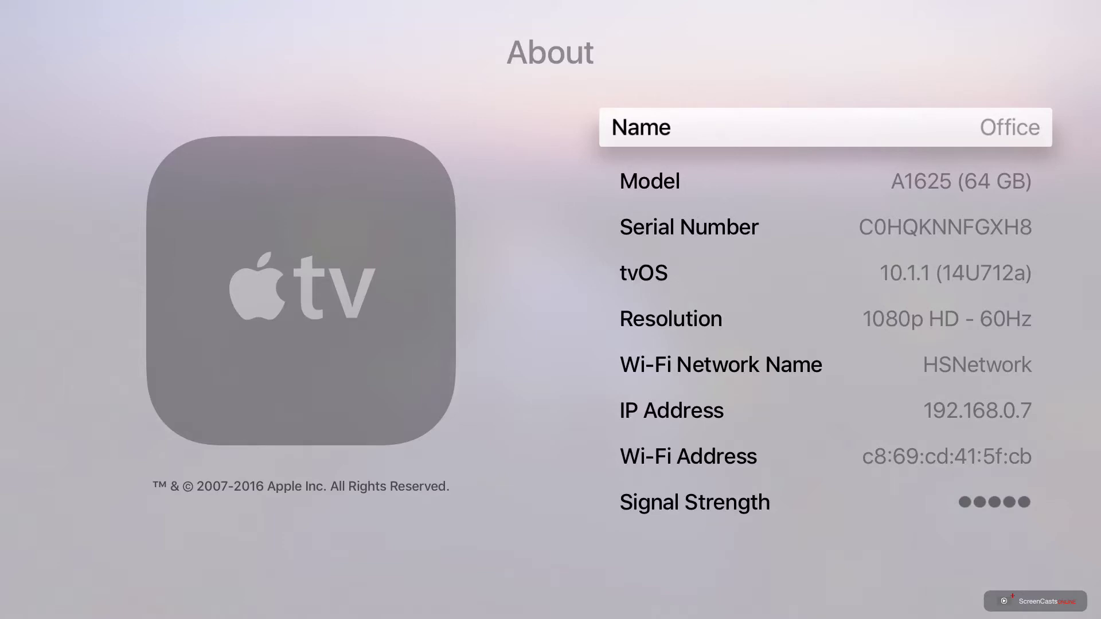
{"action": "key", "text": "Return"}
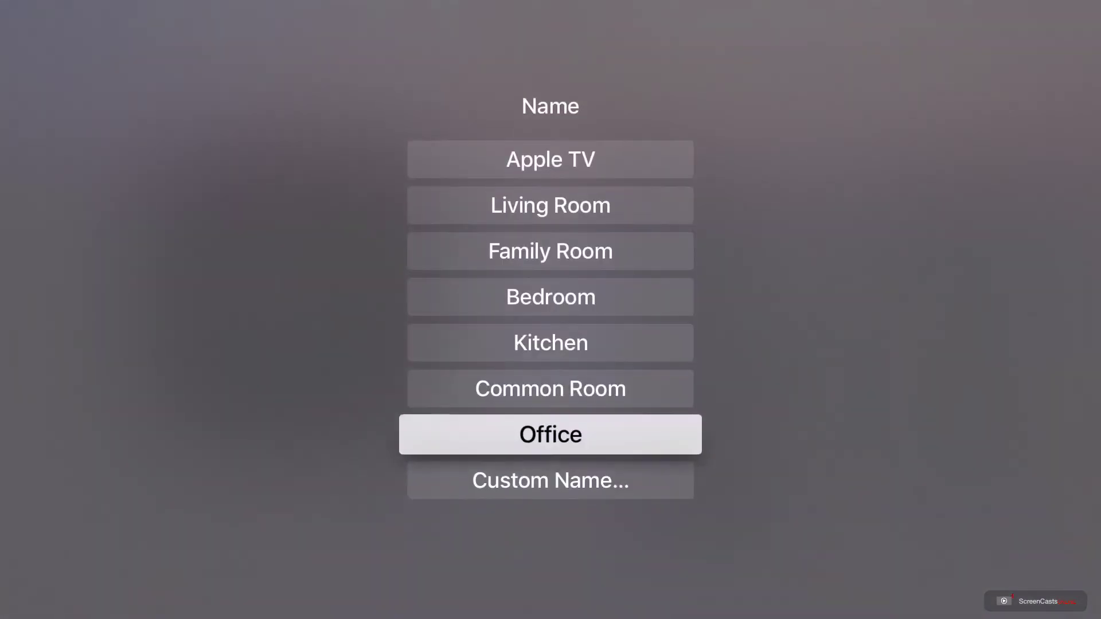
- Look through the preset room names and choose to enter a custom name instead
{"action": "key", "text": "Up"}
{"action": "key", "text": "Up"}
{"action": "key", "text": "Up"}
{"action": "key", "text": "Up"}
{"action": "key", "text": "Up"}
{"action": "key", "text": "Up"}
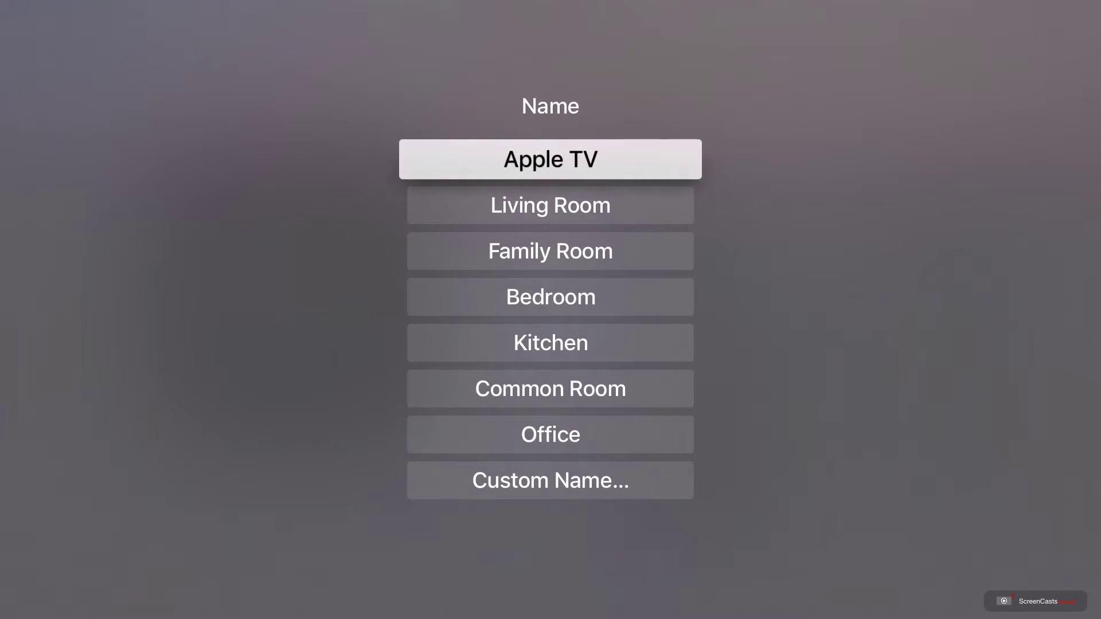
{"action": "key", "text": "Down"}
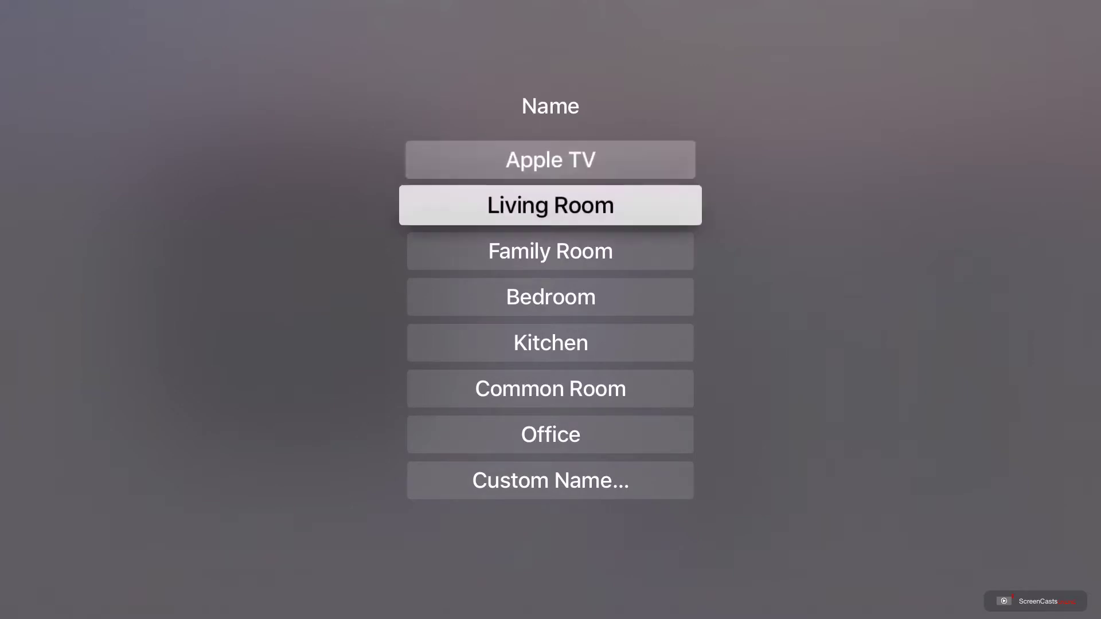
{"action": "key", "text": "Down"}
{"action": "key", "text": "Down"}
{"action": "key", "text": "Down"}
{"action": "key", "text": "Down"}
{"action": "key", "text": "Down"}
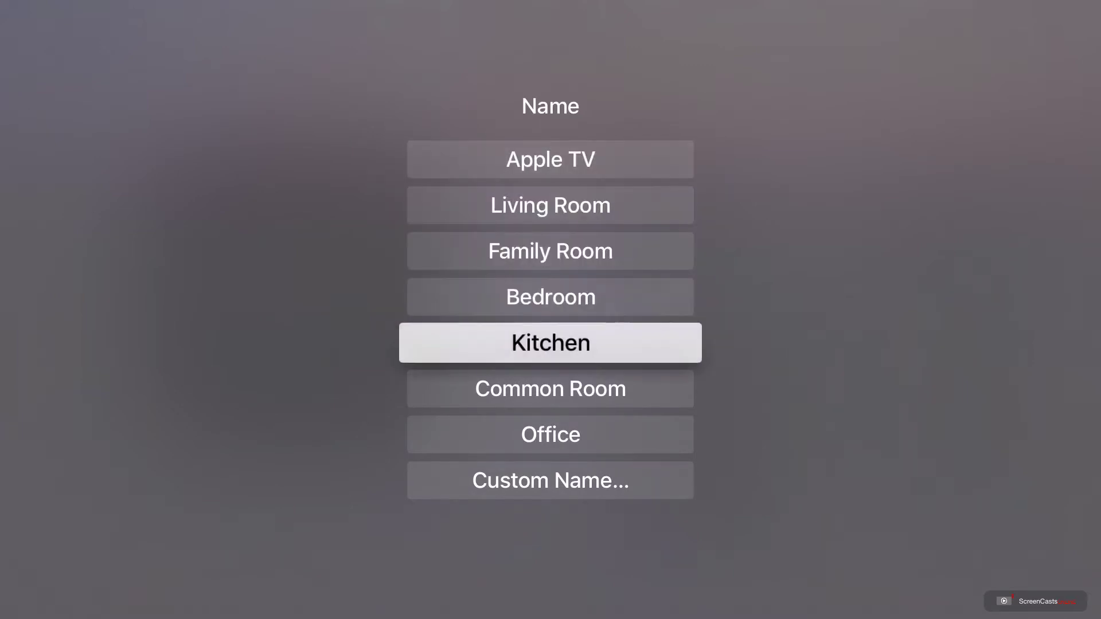
{"action": "key", "text": "Down"}
{"action": "key", "text": "Return"}
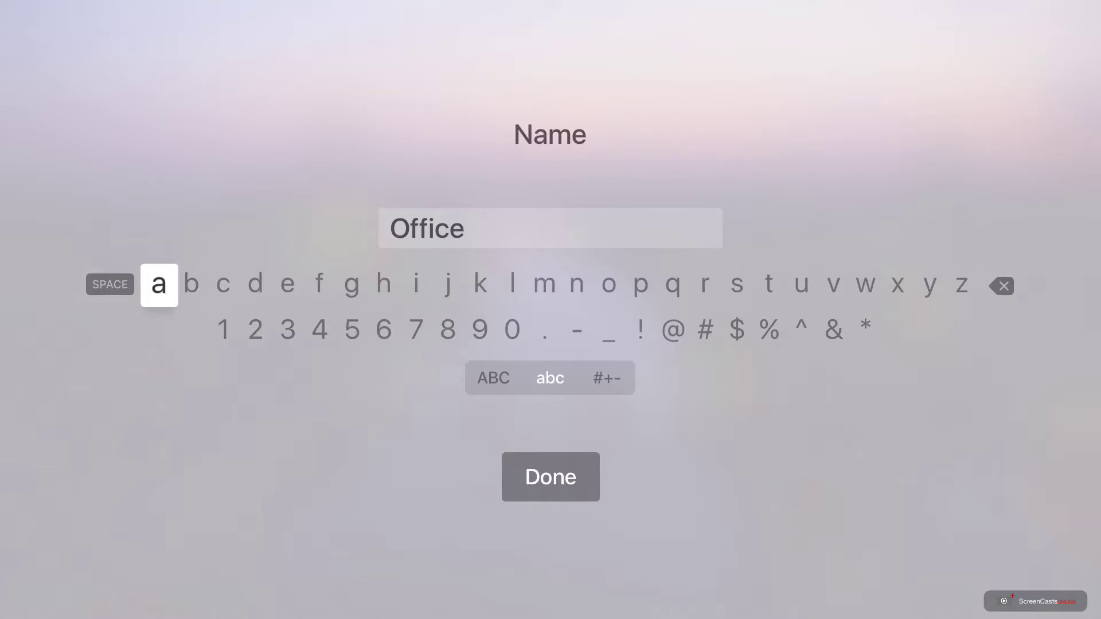
- Examine the on-screen keyboard's letters, numbers, character-set choices and Done option
{"action": "key", "text": "Down"}
{"action": "key", "text": "Down"}
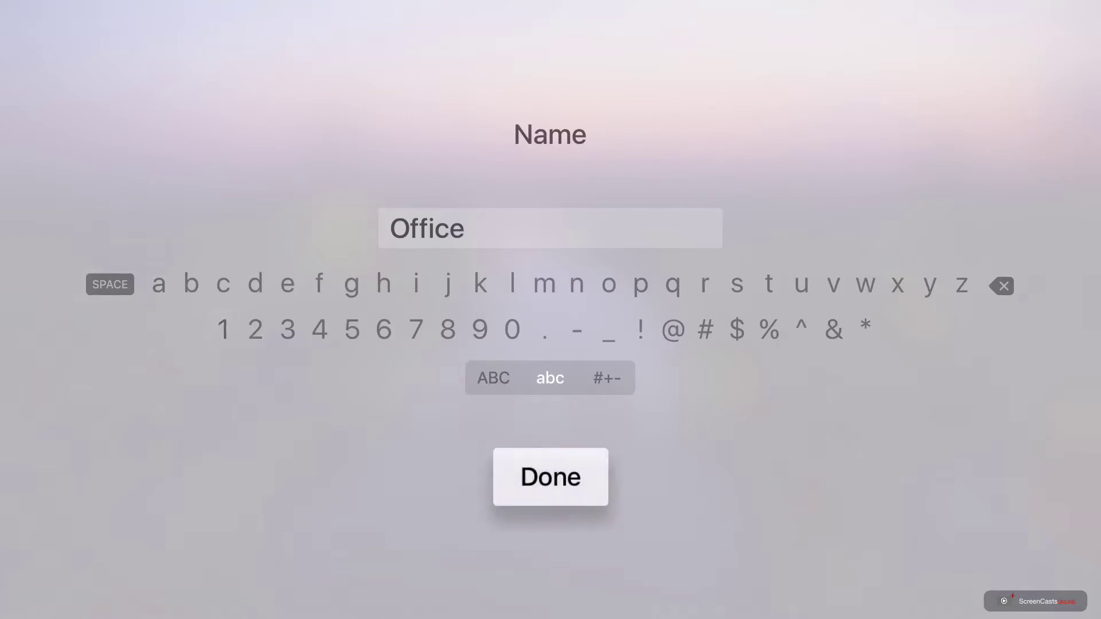
{"action": "key", "text": "Up"}
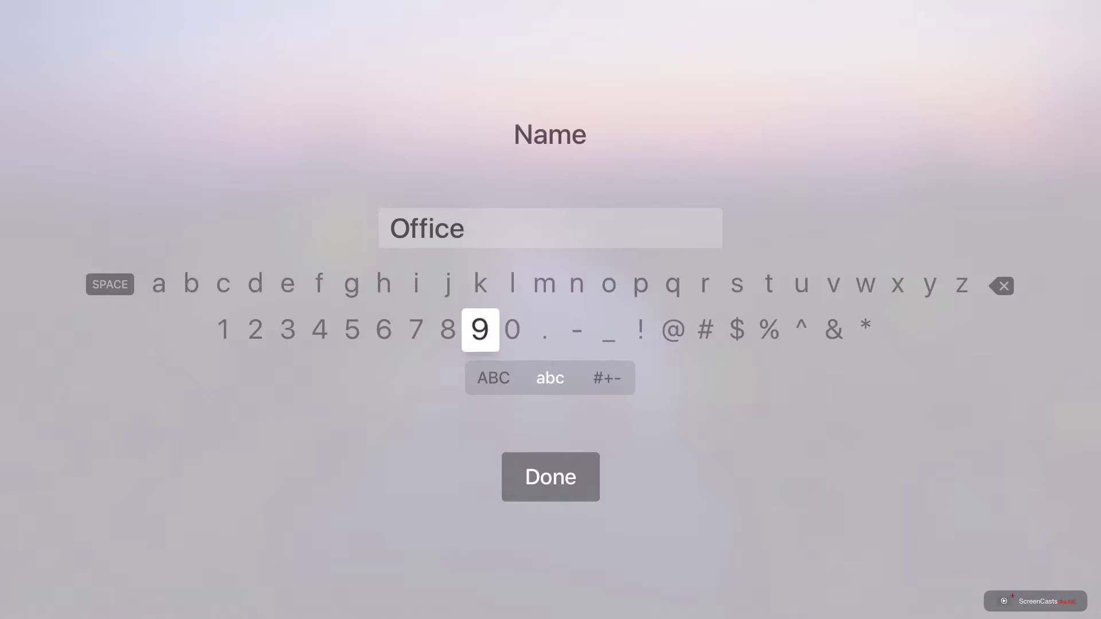
{"action": "key", "text": "Down"}
{"action": "key", "text": "Right"}
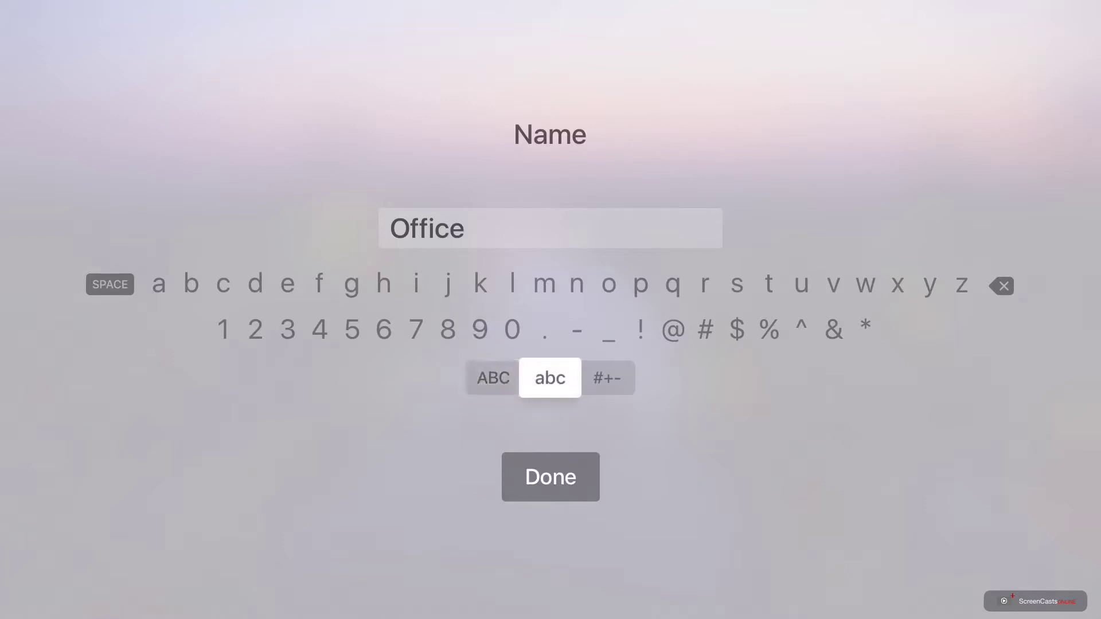
{"action": "key", "text": "Left"}
{"action": "key", "text": "Right"}
{"action": "key", "text": "Up"}
{"action": "key", "text": "Left"}
{"action": "key", "text": "Left"}
{"action": "key", "text": "Left"}
{"action": "key", "text": "Left"}
{"action": "key", "text": "Left"}
{"action": "key", "text": "Left"}
{"action": "key", "text": "Left"}
{"action": "key", "text": "Left"}
{"action": "key", "text": "Left"}
{"action": "key", "text": "Left"}
{"action": "key", "text": "Left"}
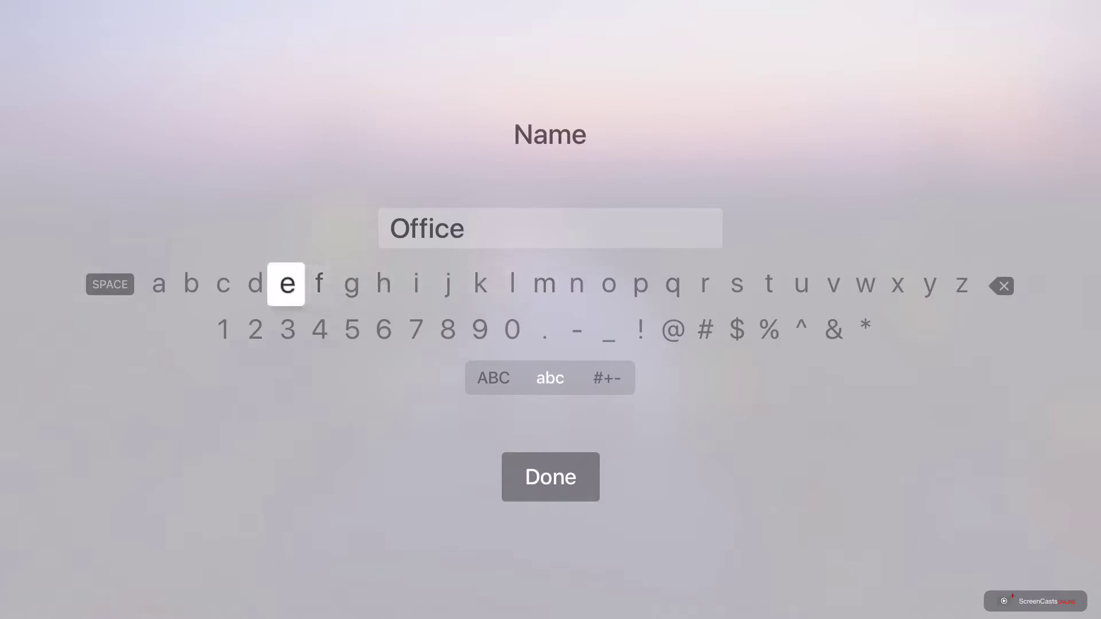
{"action": "key", "text": "Left"}
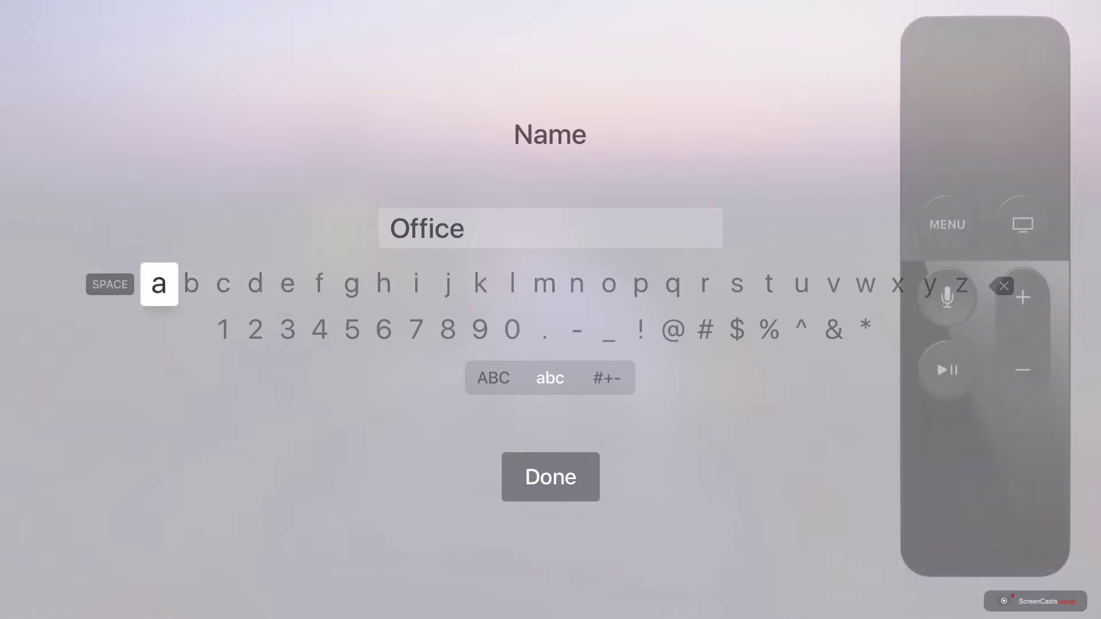
- Toggle the on-screen keyboard back and forth between uppercase and lowercase letters
{"action": "key", "text": "space"}
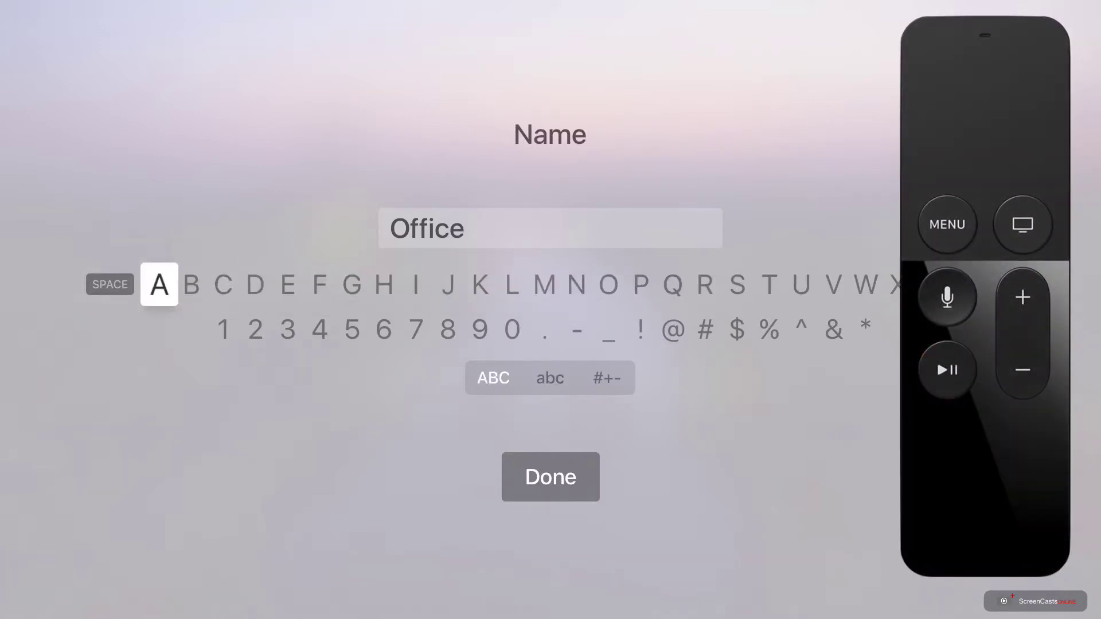
{"action": "key", "text": "space"}
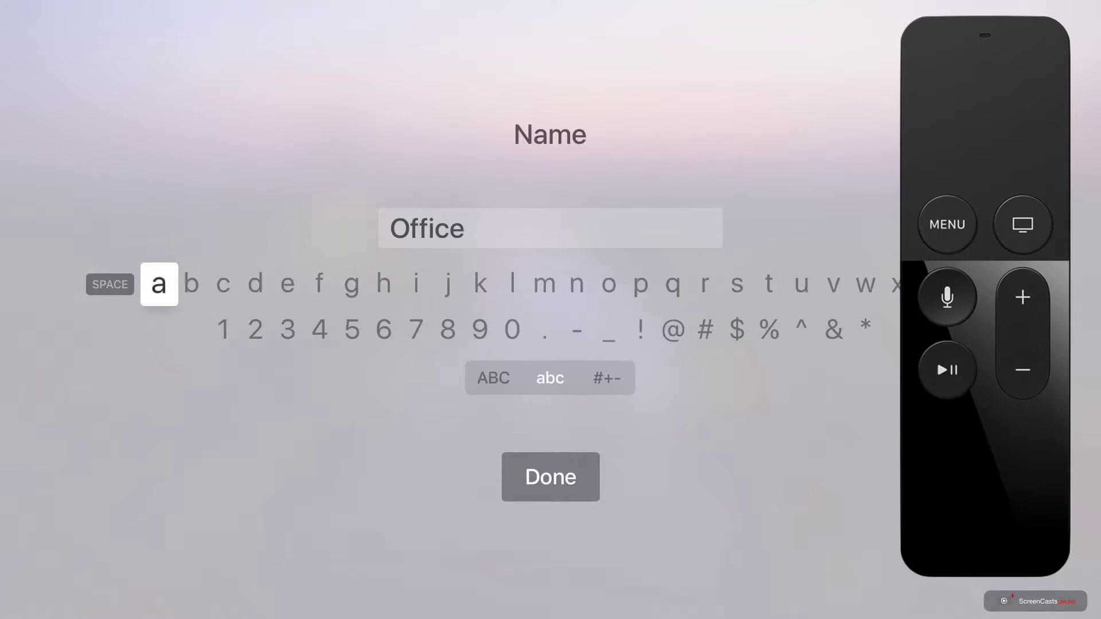
{"action": "key", "text": "space"}
{"action": "key", "text": "space"}
{"action": "key", "text": "space"}
{"action": "key", "text": "space"}
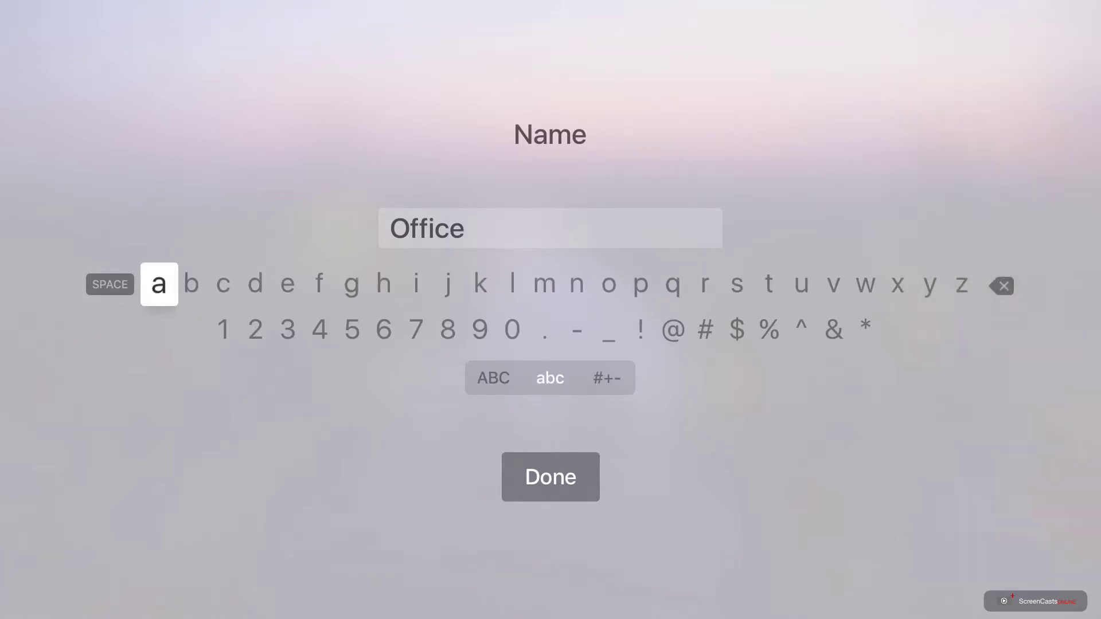
- Delete all the existing text from the device's name
{"action": "key", "text": "Right"}
{"action": "key", "text": "Right"}
{"action": "key", "text": "Right"}
{"action": "key", "text": "Right"}
{"action": "key", "text": "Right"}
{"action": "key", "text": "Right"}
{"action": "key", "text": "Right"}
{"action": "key", "text": "Right"}
{"action": "key", "text": "Right"}
{"action": "key", "text": "Right"}
{"action": "key", "text": "Right"}
{"action": "key", "text": "Right"}
{"action": "key", "text": "Right"}
{"action": "key", "text": "Right"}
{"action": "key", "text": "Right"}
{"action": "key", "text": "Right"}
{"action": "key", "text": "Right"}
{"action": "key", "text": "Right"}
{"action": "key", "text": "Right"}
{"action": "key", "text": "Right"}
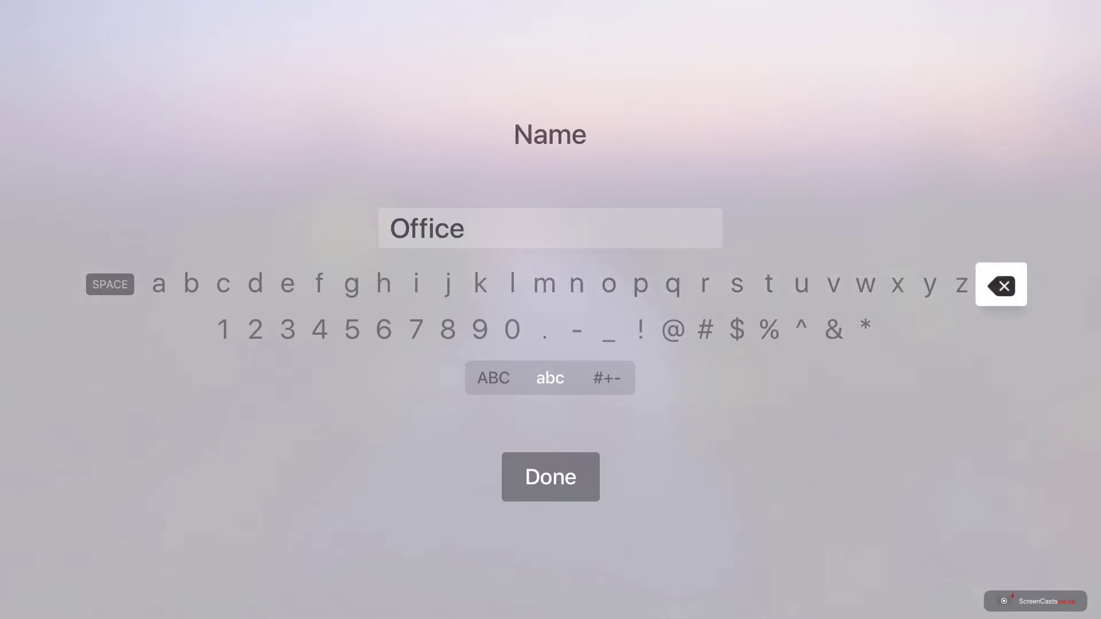
{"action": "key", "text": "BackSpace"}
{"action": "key", "text": "BackSpace"}
{"action": "key", "text": "BackSpace"}
{"action": "key", "text": "BackSpace"}
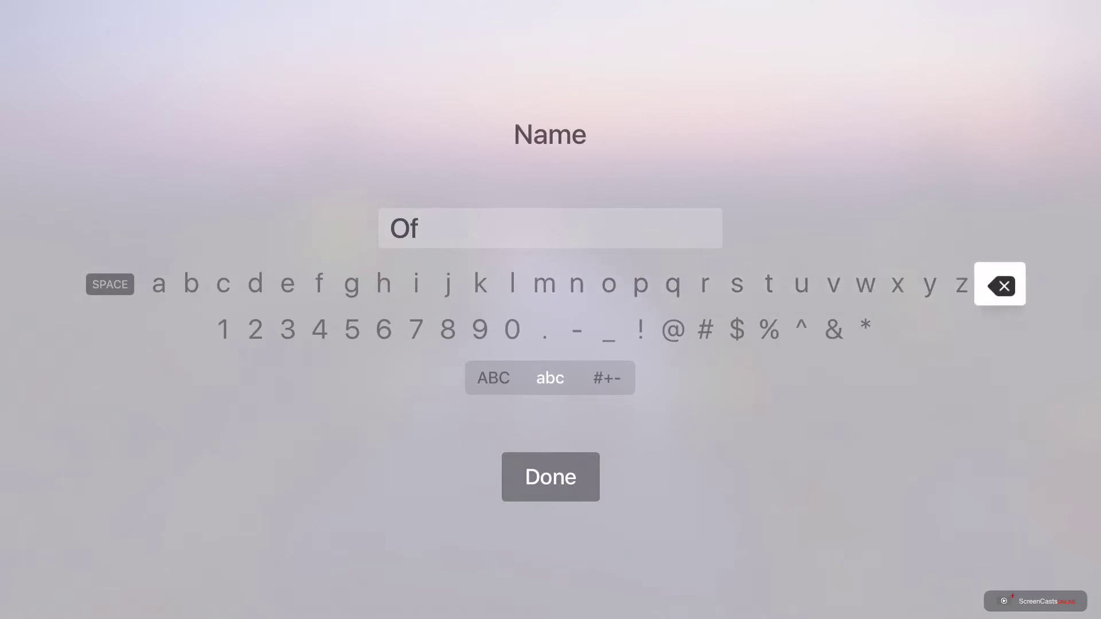
{"action": "key", "text": "BackSpace"}
{"action": "key", "text": "BackSpace"}
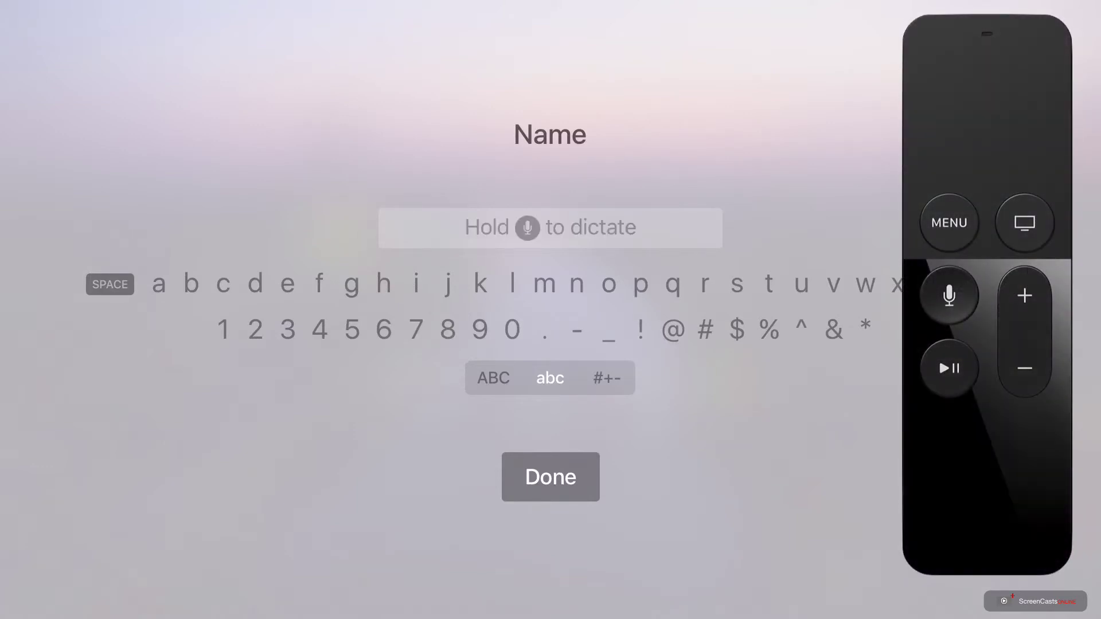
- Dictate "Studio" as the device's new name and save it
{"action": "left_click", "coordinate": [949, 296]}
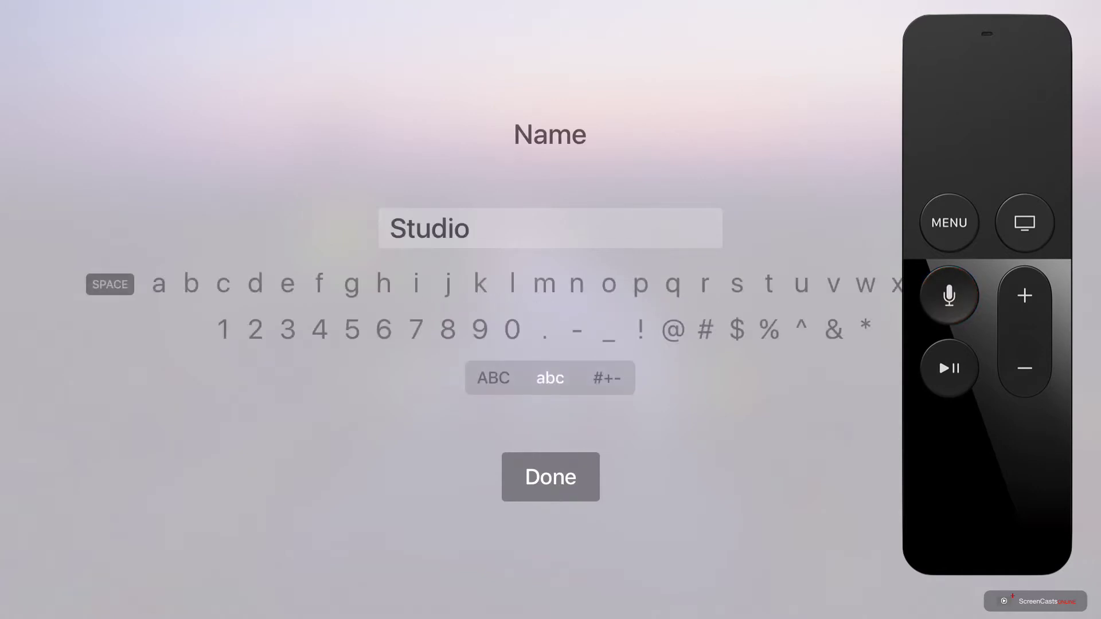
{"action": "key", "text": "Down"}
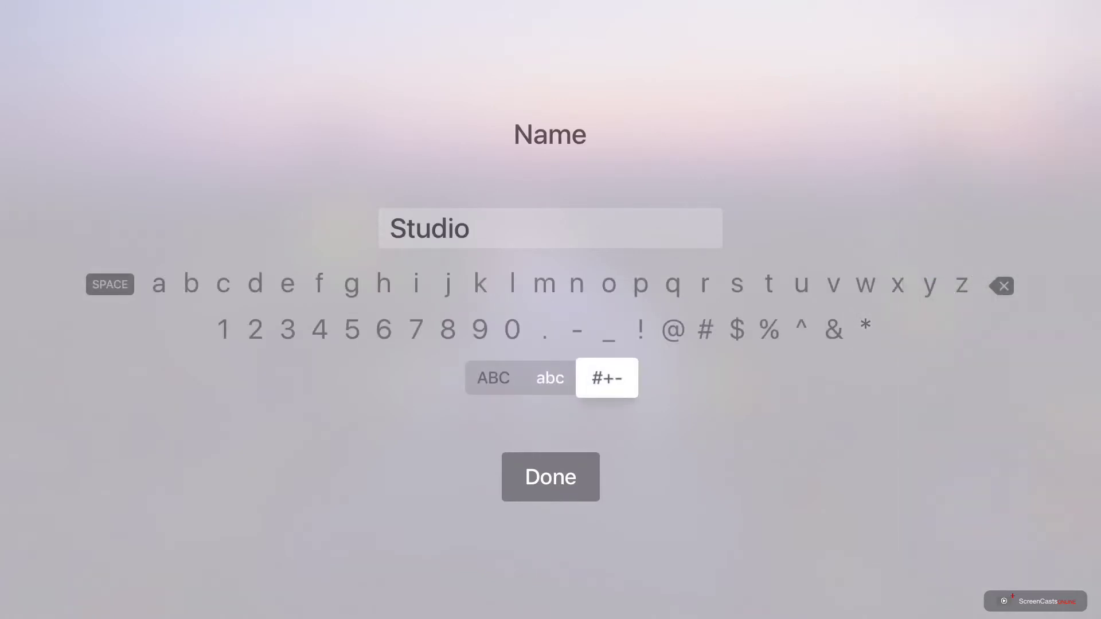
{"action": "key", "text": "Down"}
{"action": "key", "text": "Return"}
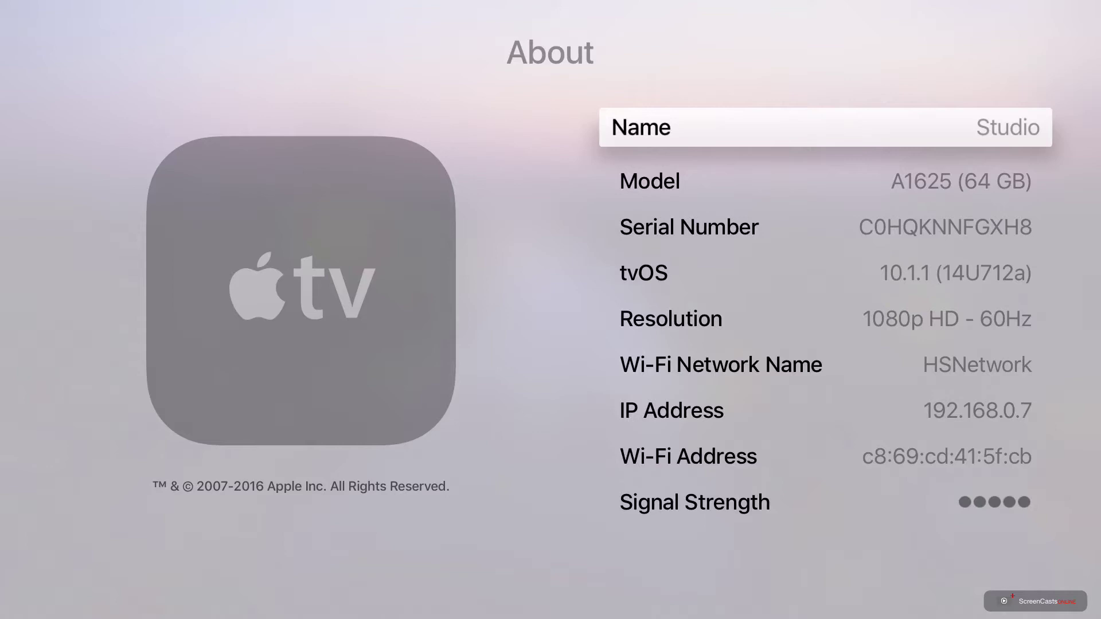
- Choose 1 hour for Sleep After in the General settings, and cancel the Sleep Now prompt
{"action": "key", "text": "Escape"}
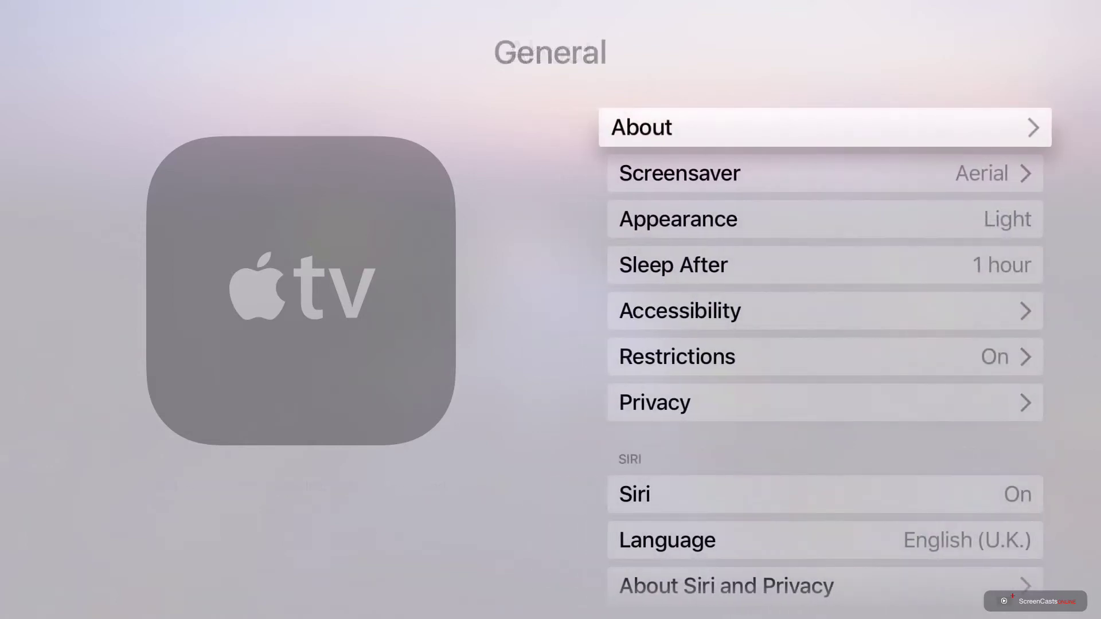
{"action": "key", "text": "Down"}
{"action": "key", "text": "Down"}
{"action": "key", "text": "Down"}
{"action": "key", "text": "Down"}
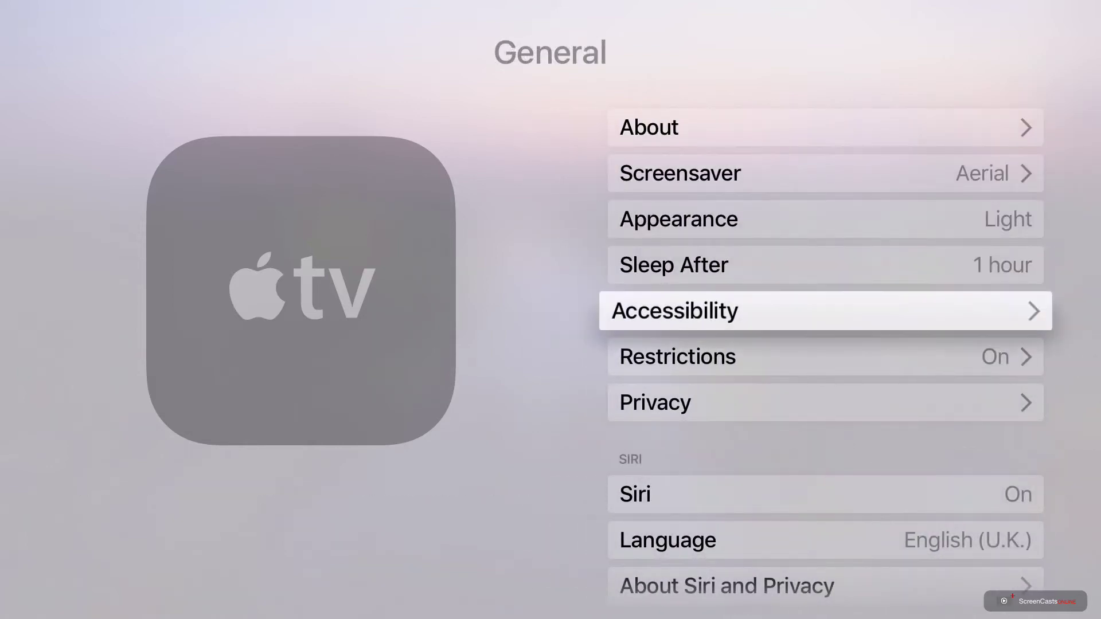
{"action": "key", "text": "Up"}
{"action": "key", "text": "Return"}
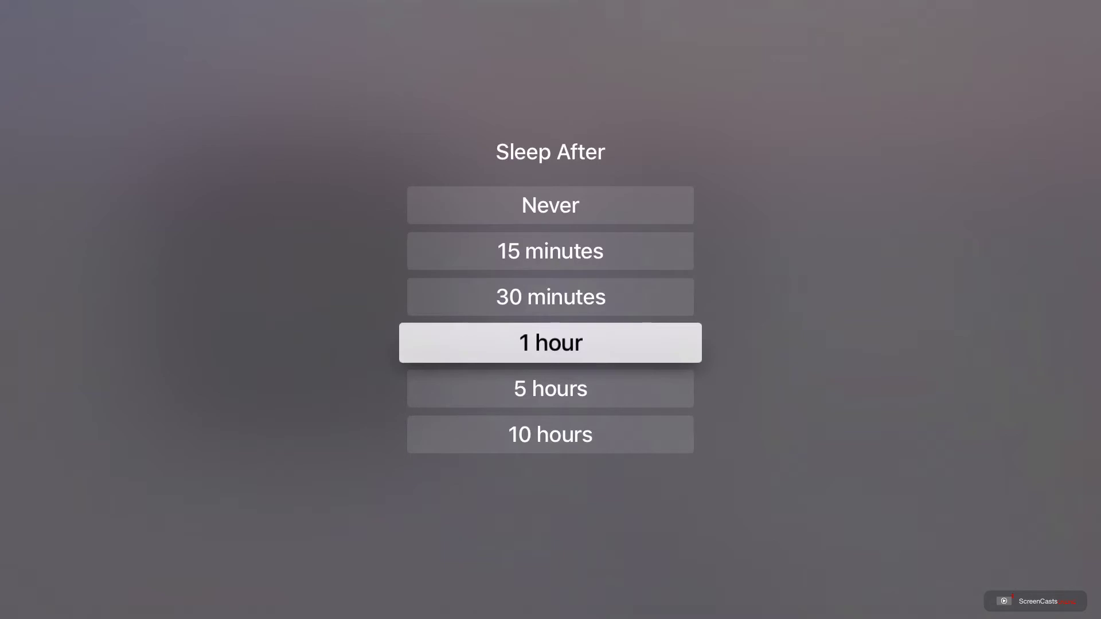
{"action": "key", "text": "Return"}
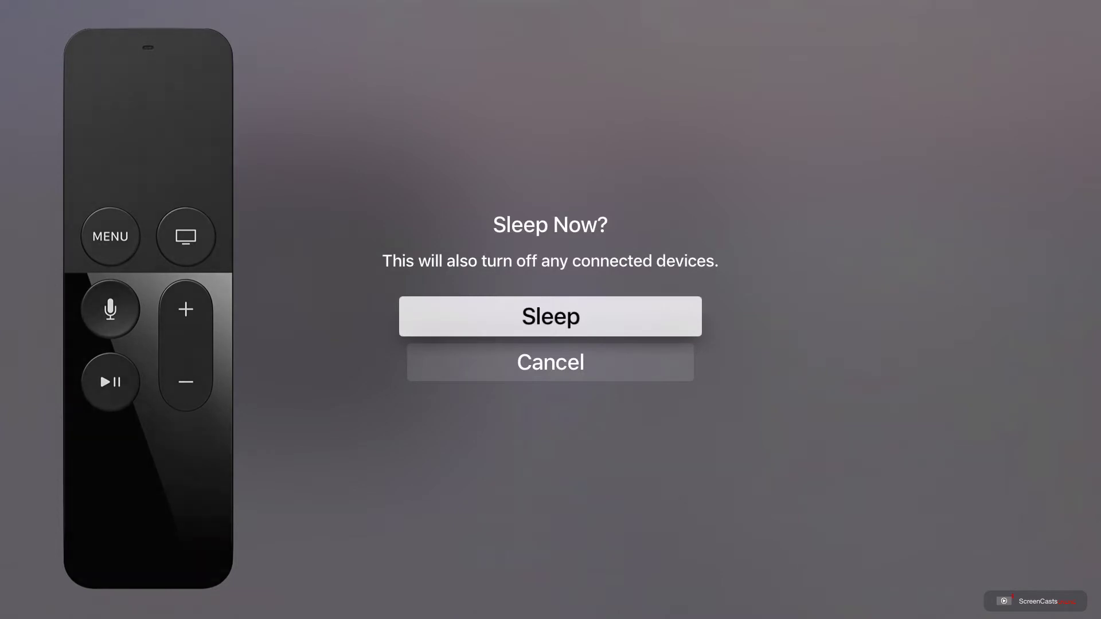
{"action": "key", "text": "Down"}
{"action": "key", "text": "Return"}
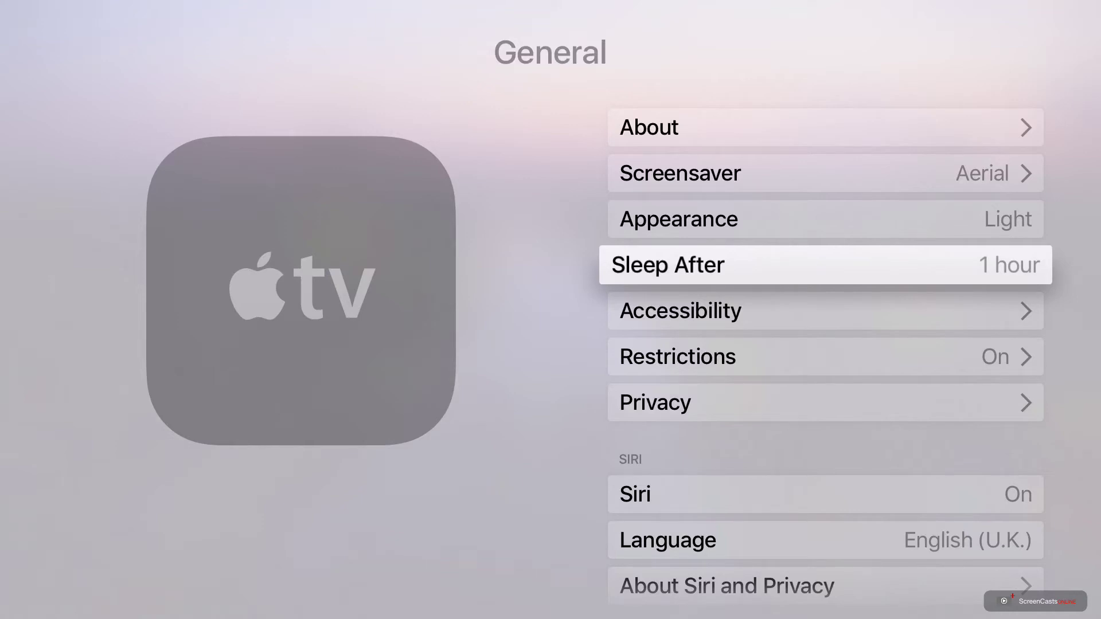
- Set the screensaver's Download New Video frequency to Daily and move to the Start After setting
{"action": "key", "text": "Up"}
{"action": "key", "text": "Up"}
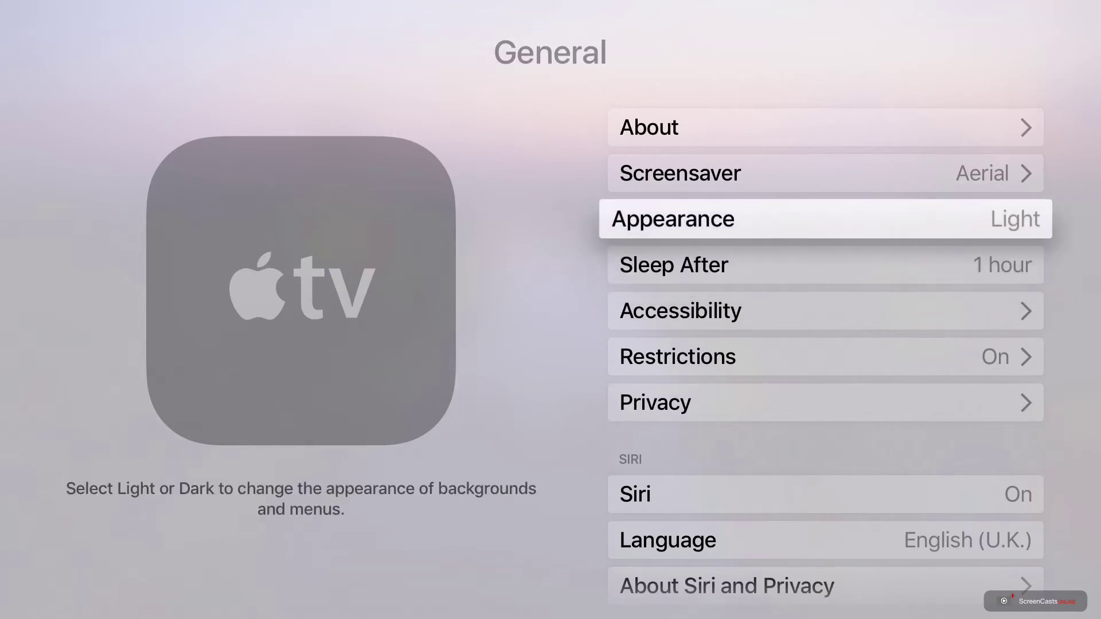
{"action": "key", "text": "Return"}
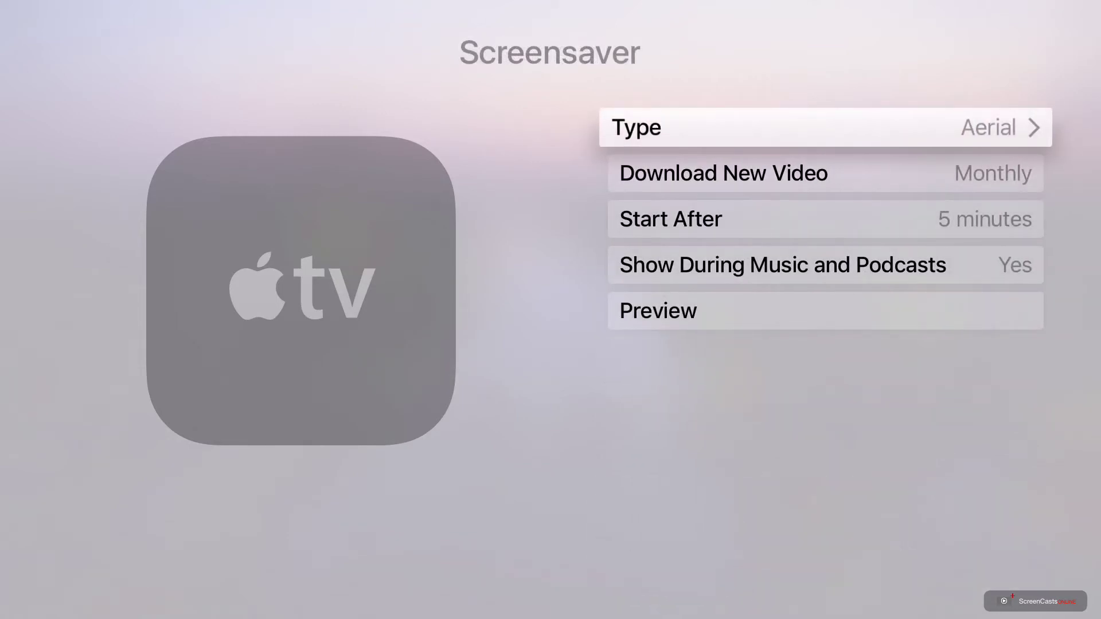
{"action": "key", "text": "Down"}
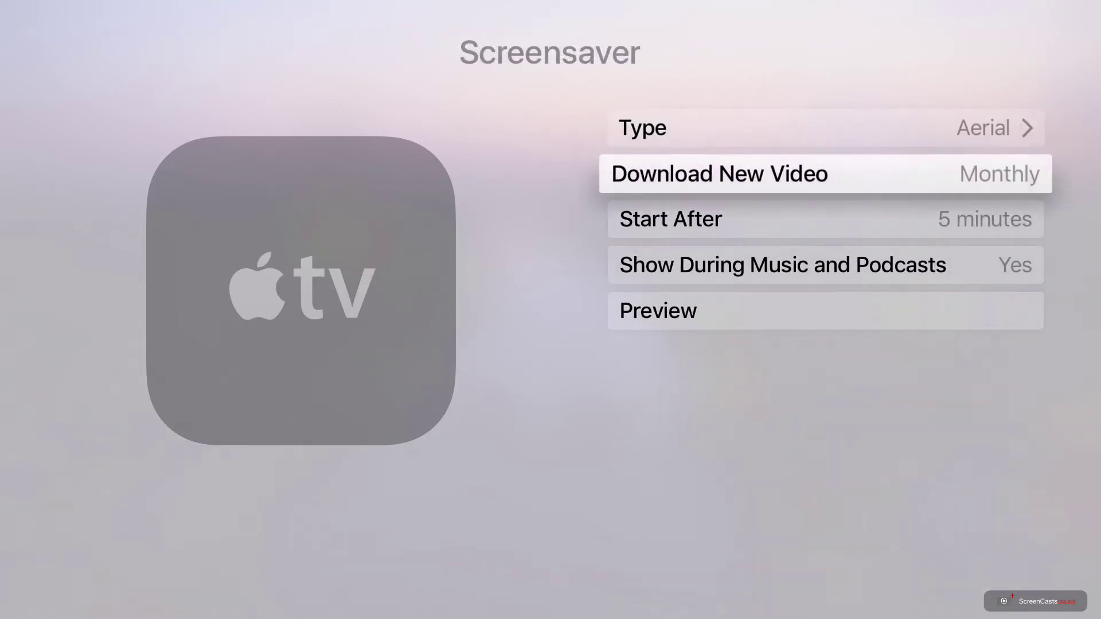
{"action": "key", "text": "Return"}
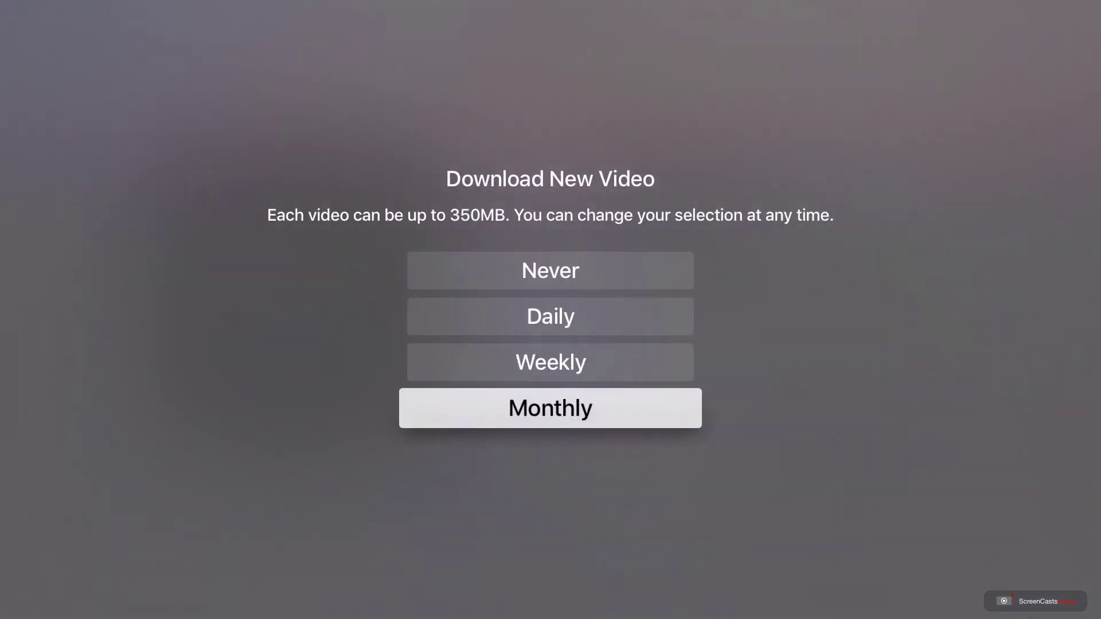
{"action": "key", "text": "Up"}
{"action": "key", "text": "Up"}
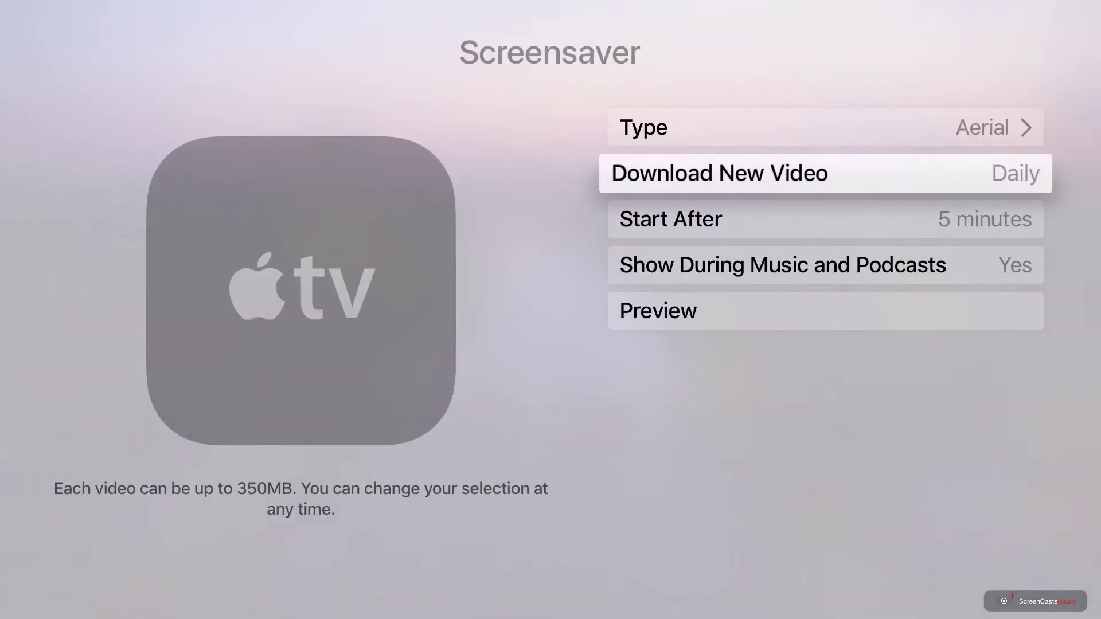
{"action": "key", "text": "Down"}
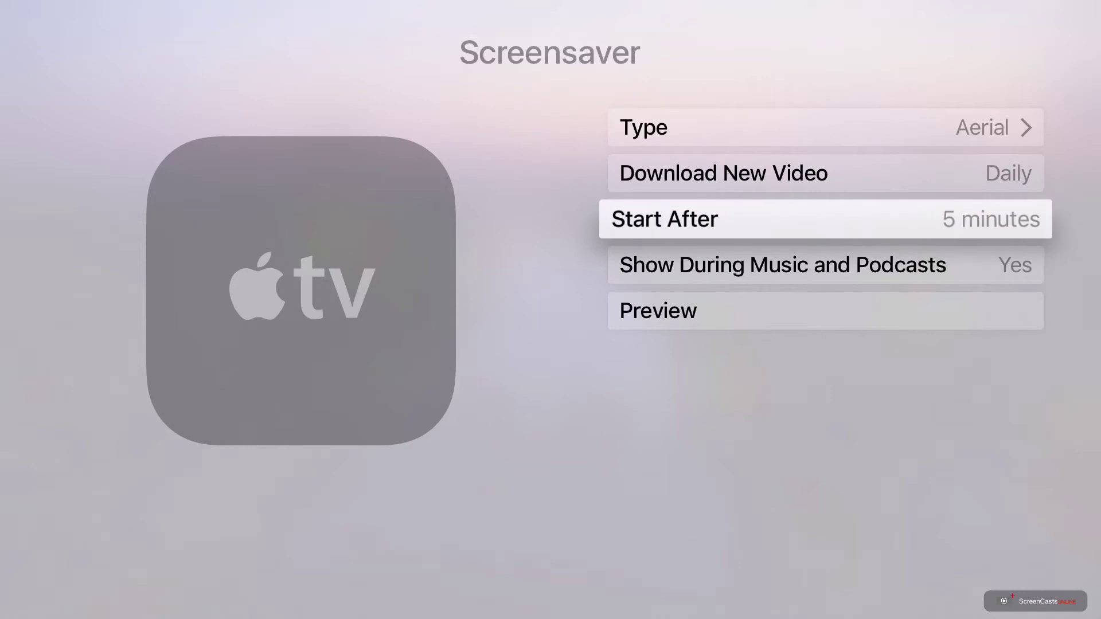
- Look over the screensaver's Show During Music and Podcasts and Preview options, and exit the Settings
{"action": "key", "text": "Down"}
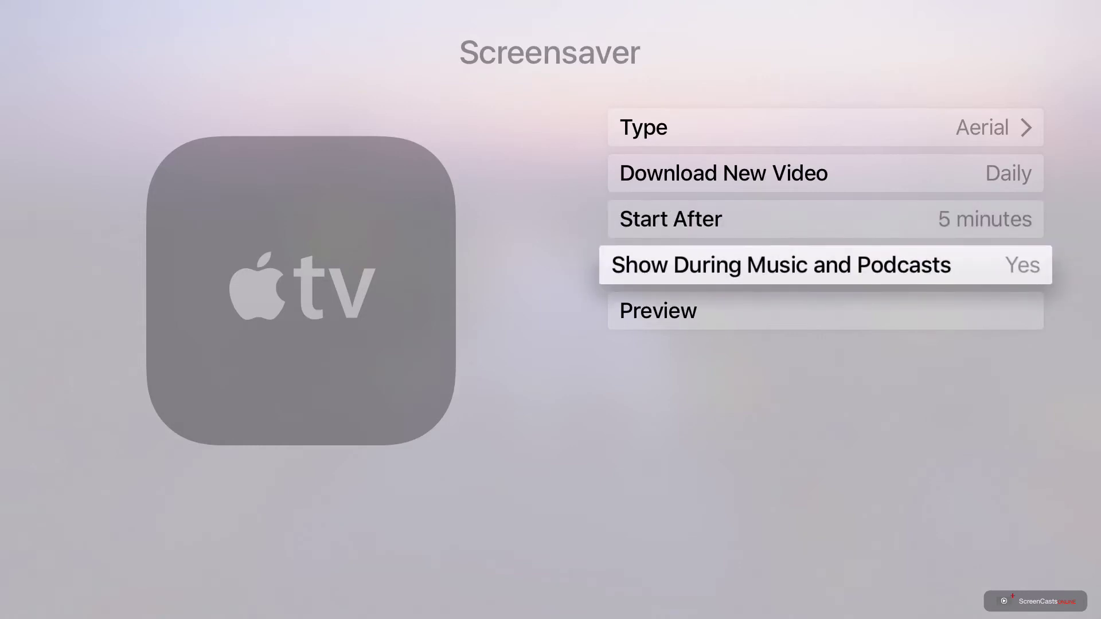
{"action": "key", "text": "Down"}
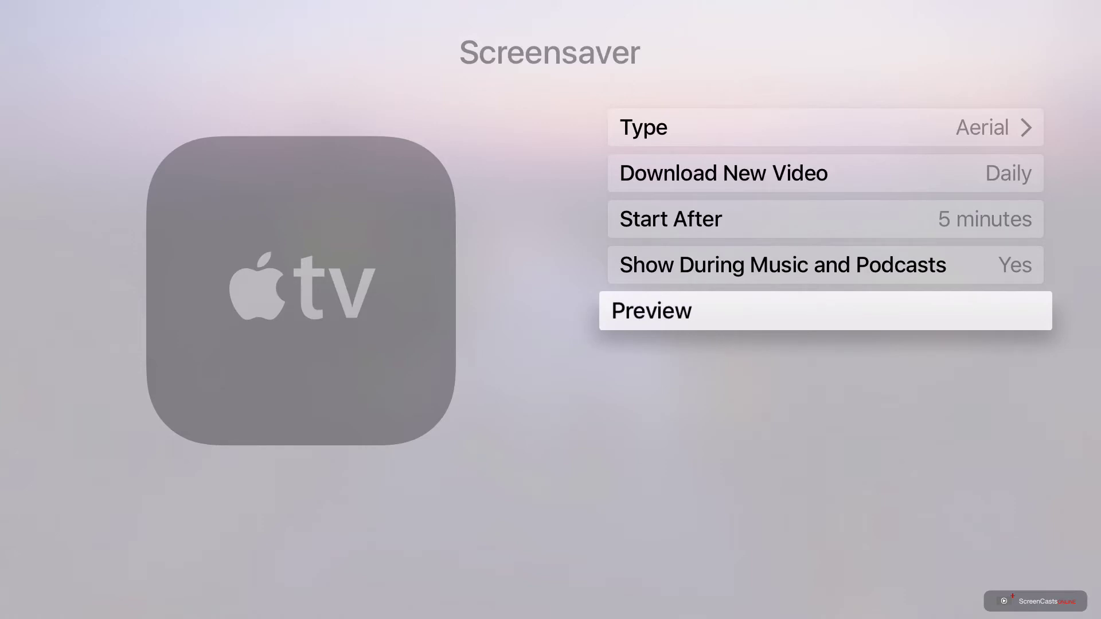
{"action": "key", "text": "Escape"}
{"action": "key", "text": "Escape"}
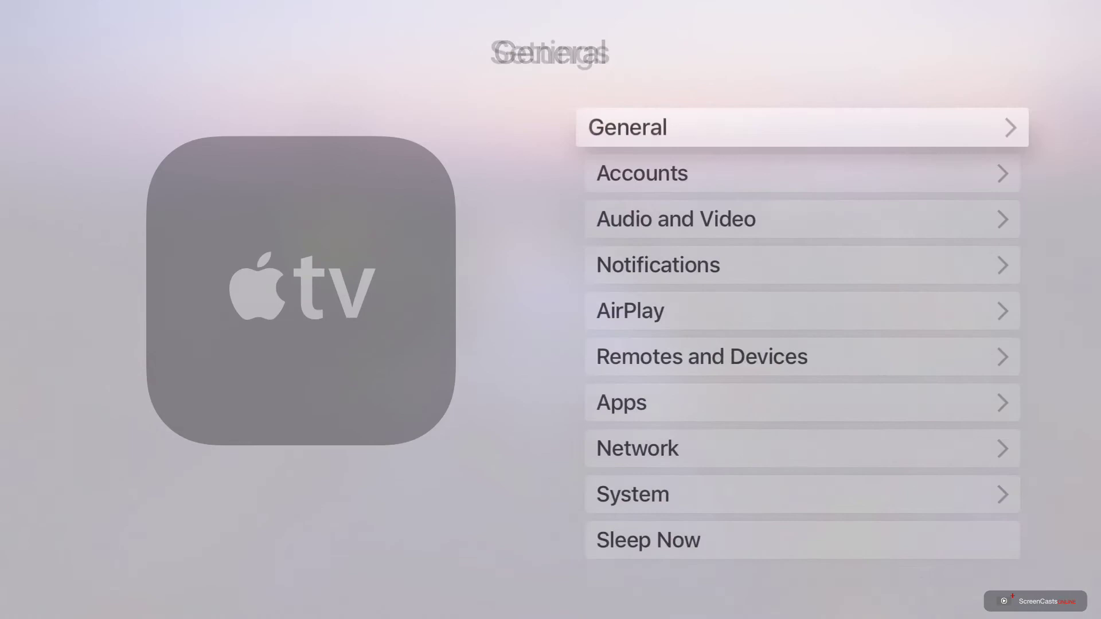
{"action": "key", "text": "Escape"}
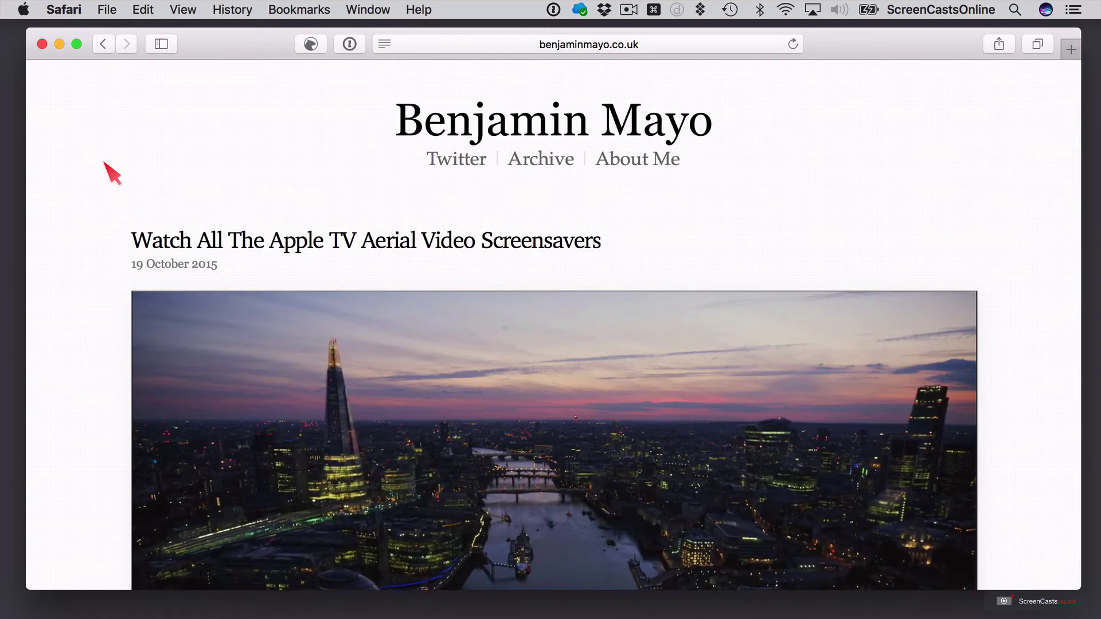
- On the Apple TV aerial screensavers web page in Safari, play video 1 of Dubai, Day
{"action": "scroll", "coordinate": [86, 232], "scroll_direction": "down", "scroll_amount": 8}
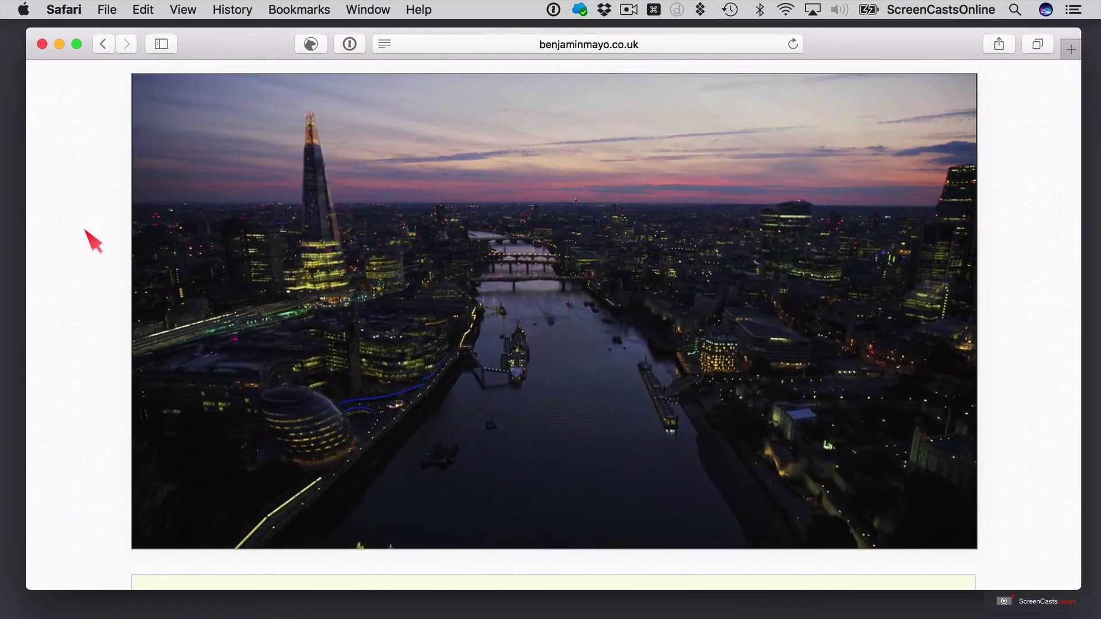
{"action": "scroll", "coordinate": [92, 241], "scroll_direction": "down", "scroll_amount": 5}
{"action": "scroll", "coordinate": [92, 241], "scroll_direction": "down", "scroll_amount": 12}
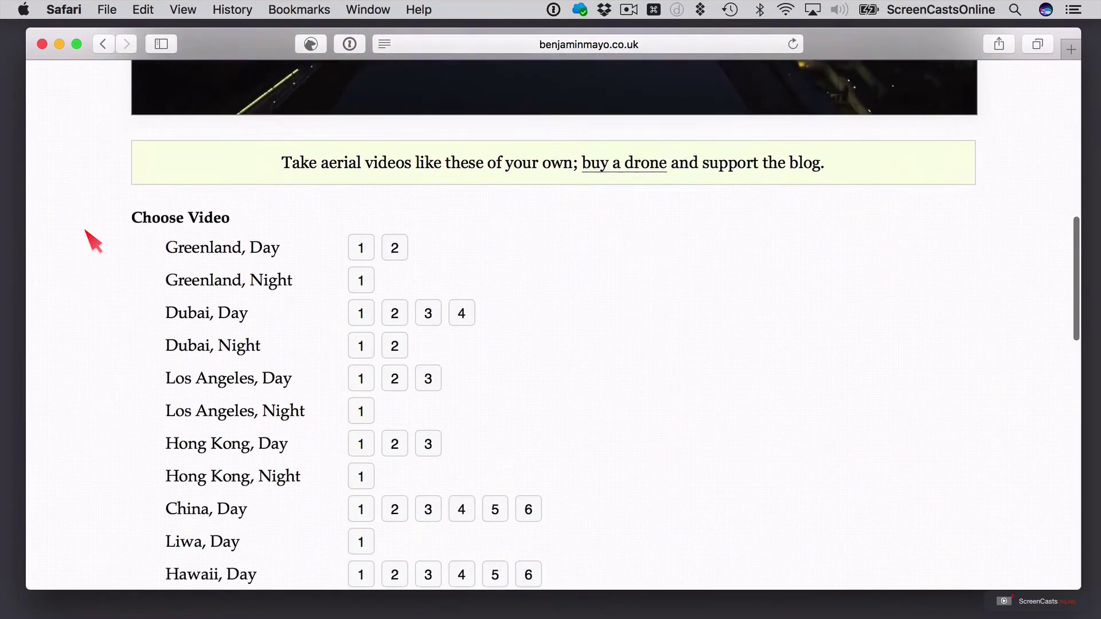
{"action": "scroll", "coordinate": [92, 241], "scroll_direction": "down", "scroll_amount": 2}
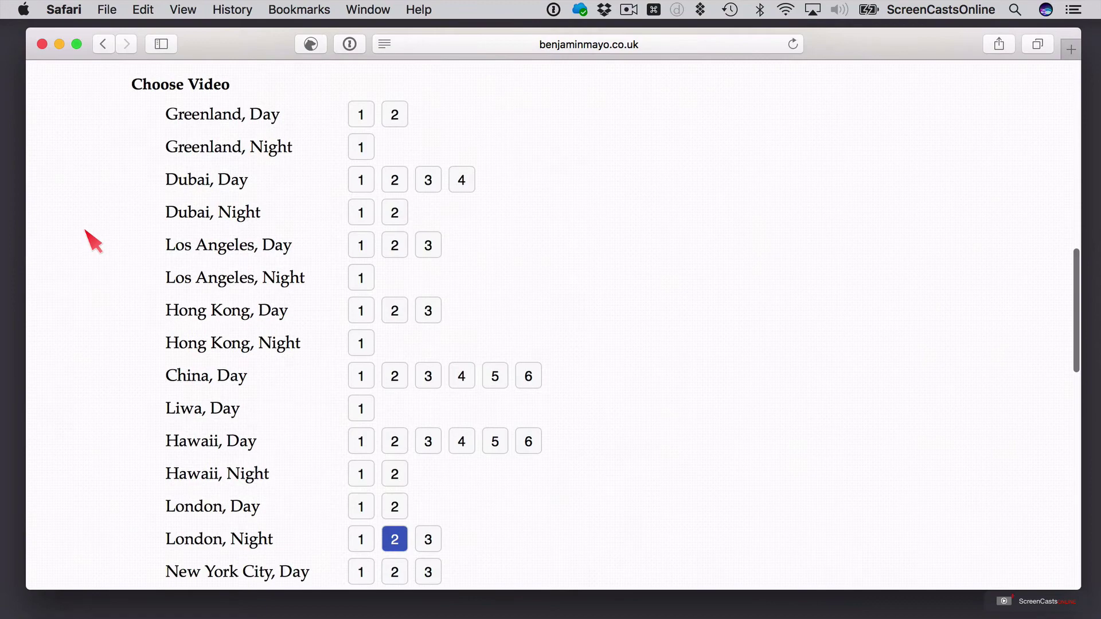
{"action": "left_click", "coordinate": [360, 180]}
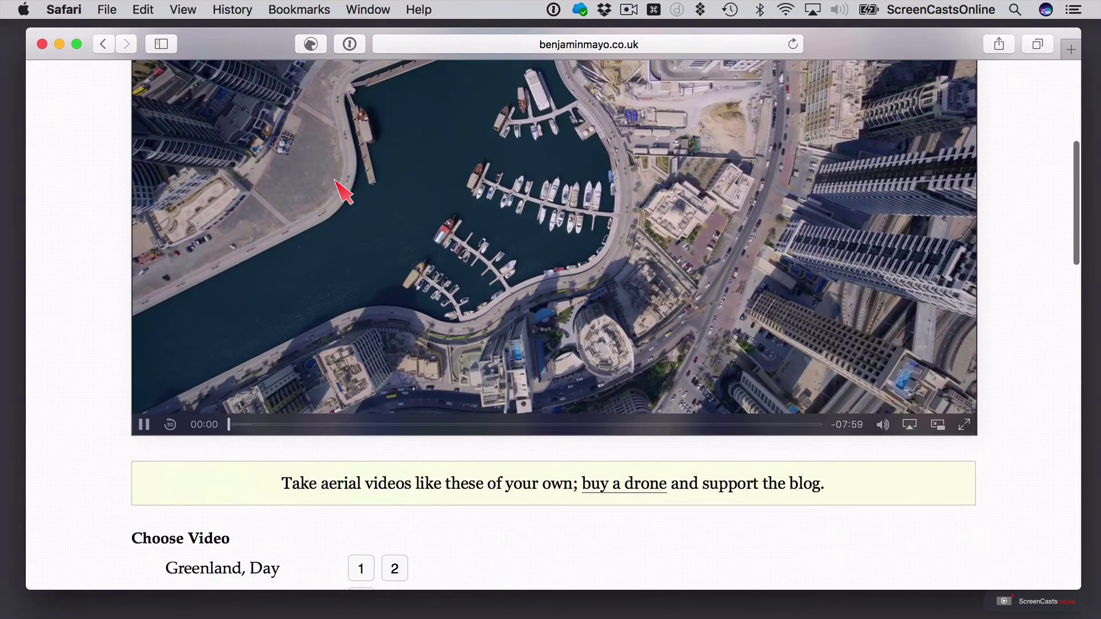
- Find Dubai, Night in the aerial video list and play its video 1
{"action": "scroll", "coordinate": [339, 190], "scroll_direction": "down", "scroll_amount": 12}
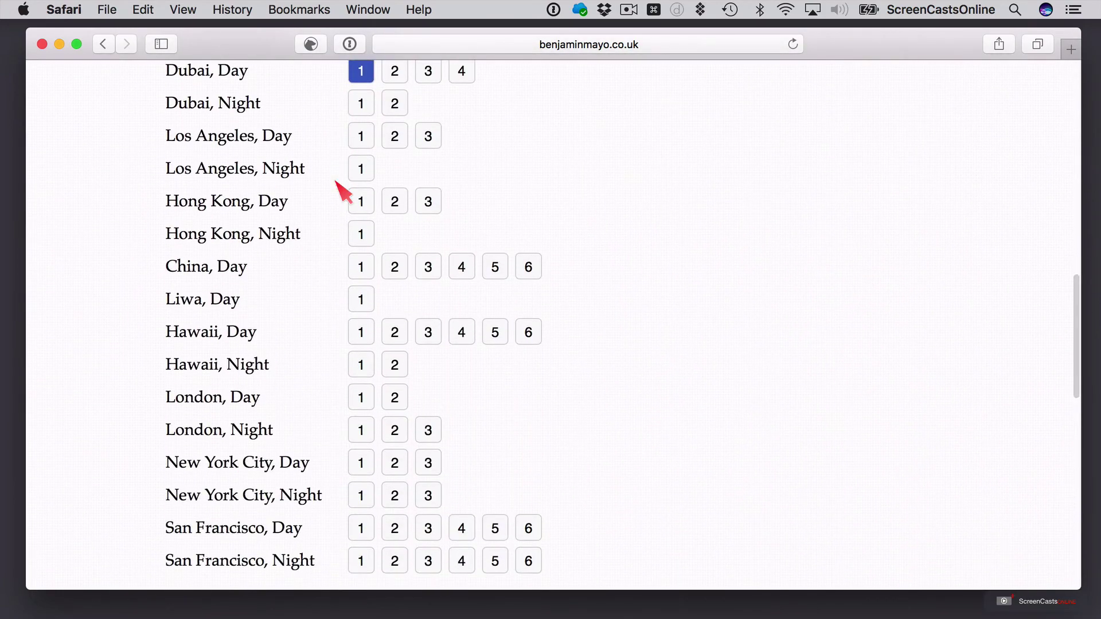
{"action": "scroll", "coordinate": [343, 191], "scroll_direction": "down", "scroll_amount": 5}
{"action": "scroll", "coordinate": [343, 191], "scroll_direction": "up", "scroll_amount": 5}
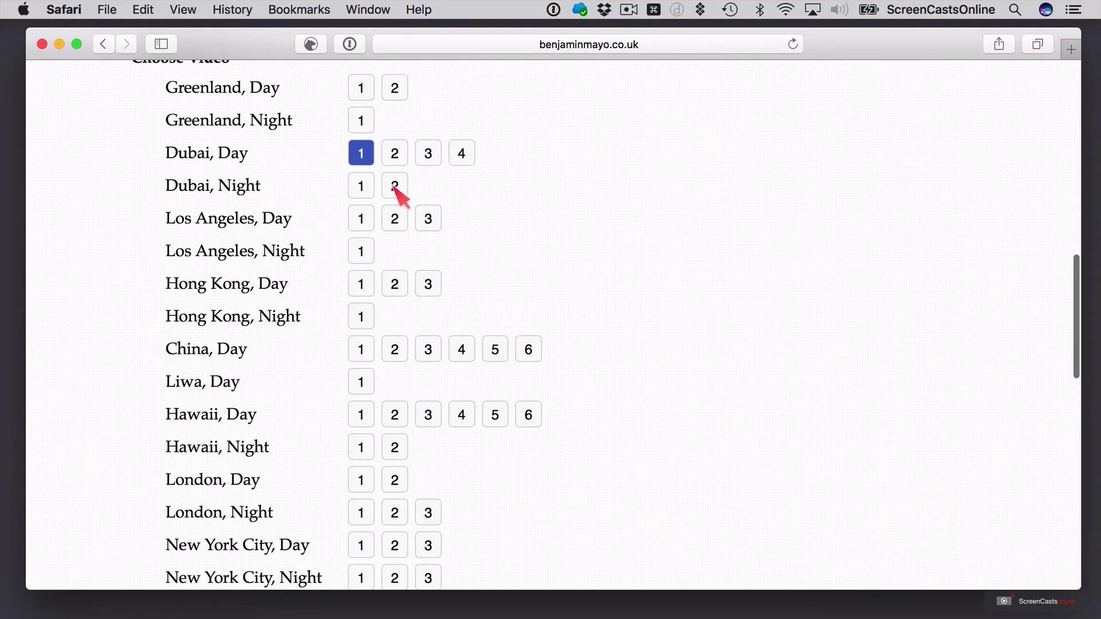
{"action": "left_click", "coordinate": [365, 188]}
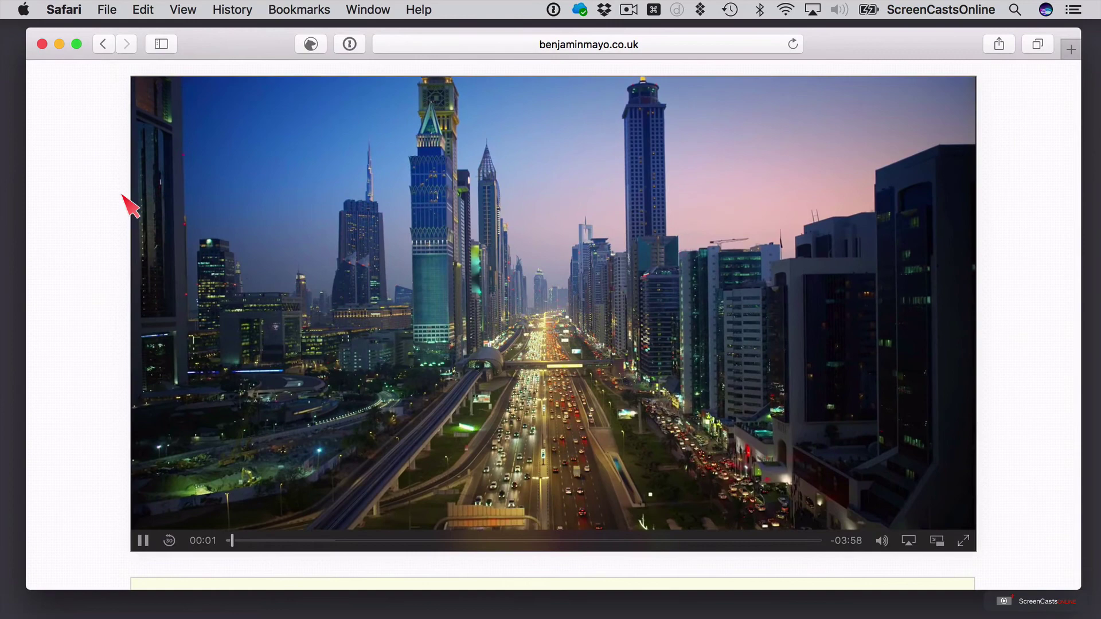
- Play video 4 of San Francisco, Night and bring the whole player into view
{"action": "scroll", "coordinate": [131, 205], "scroll_direction": "down", "scroll_amount": 7}
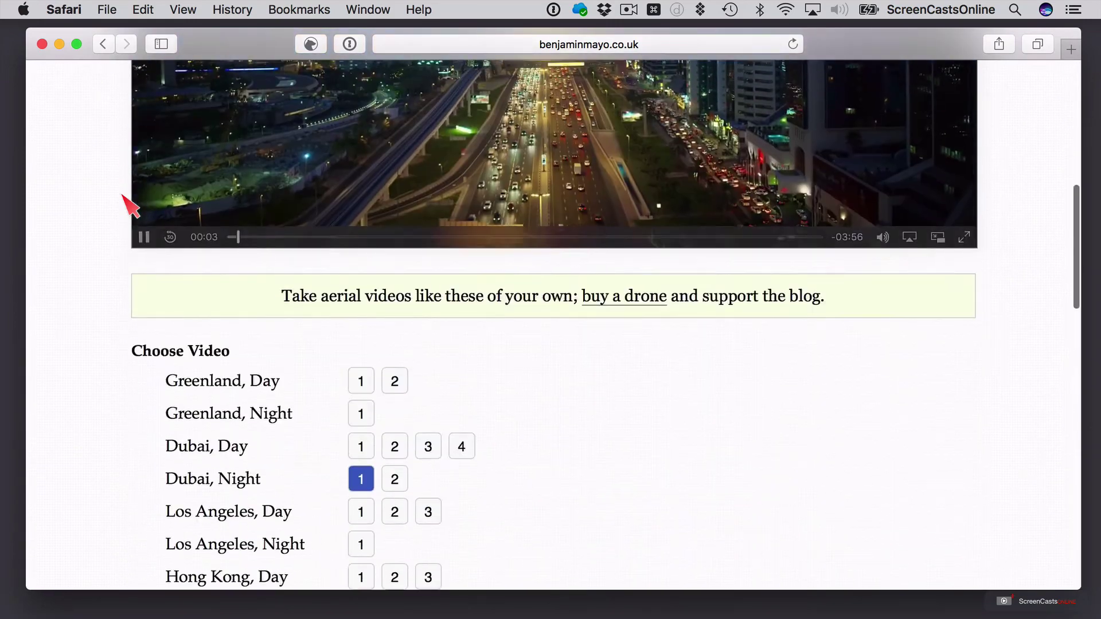
{"action": "scroll", "coordinate": [130, 205], "scroll_direction": "down", "scroll_amount": 12}
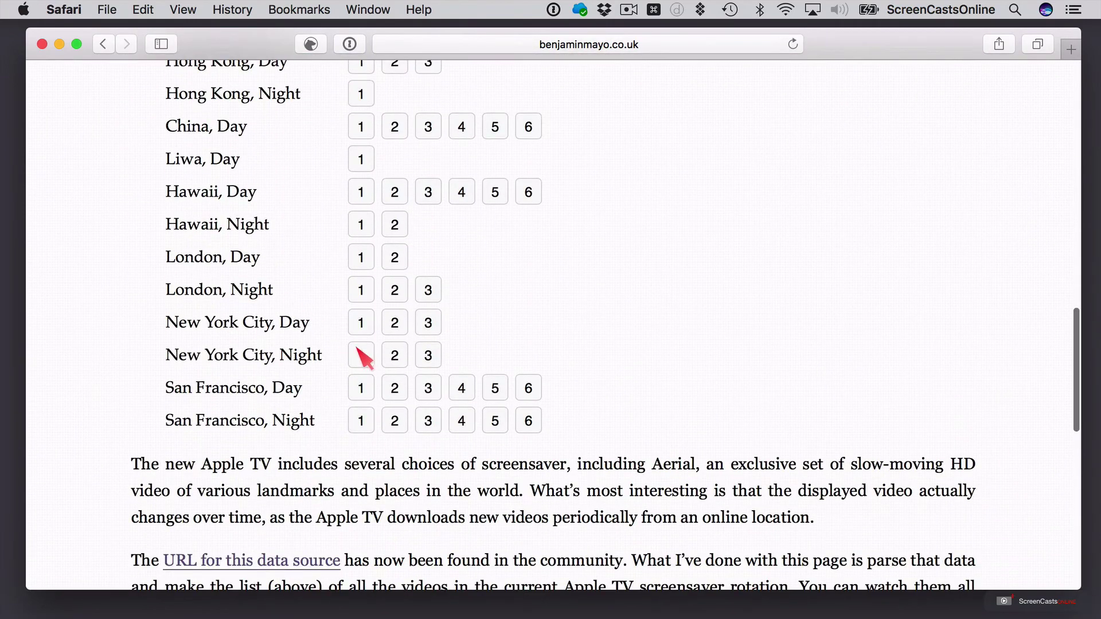
{"action": "left_click", "coordinate": [461, 422]}
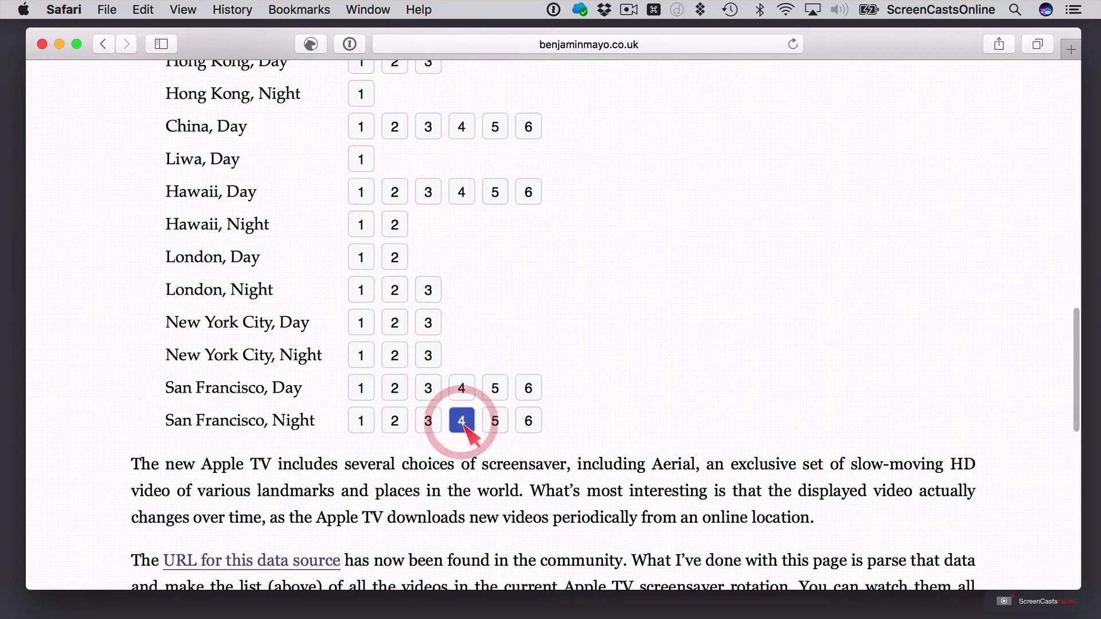
{"action": "scroll", "coordinate": [360, 295], "scroll_direction": "up", "scroll_amount": 20}
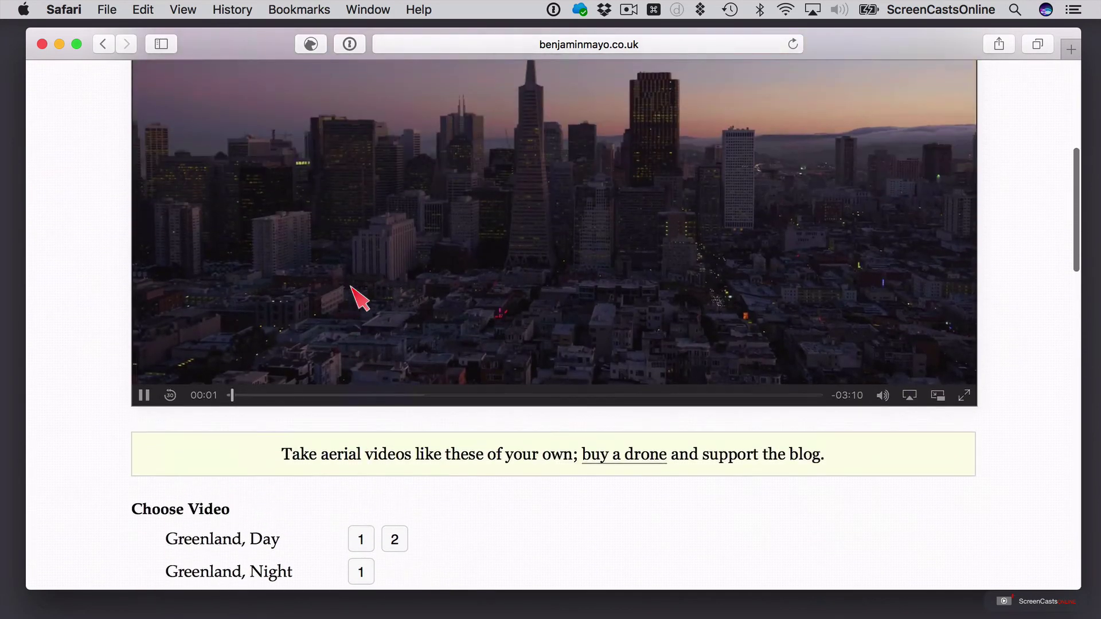
{"action": "scroll", "coordinate": [360, 296], "scroll_direction": "down", "scroll_amount": 1}
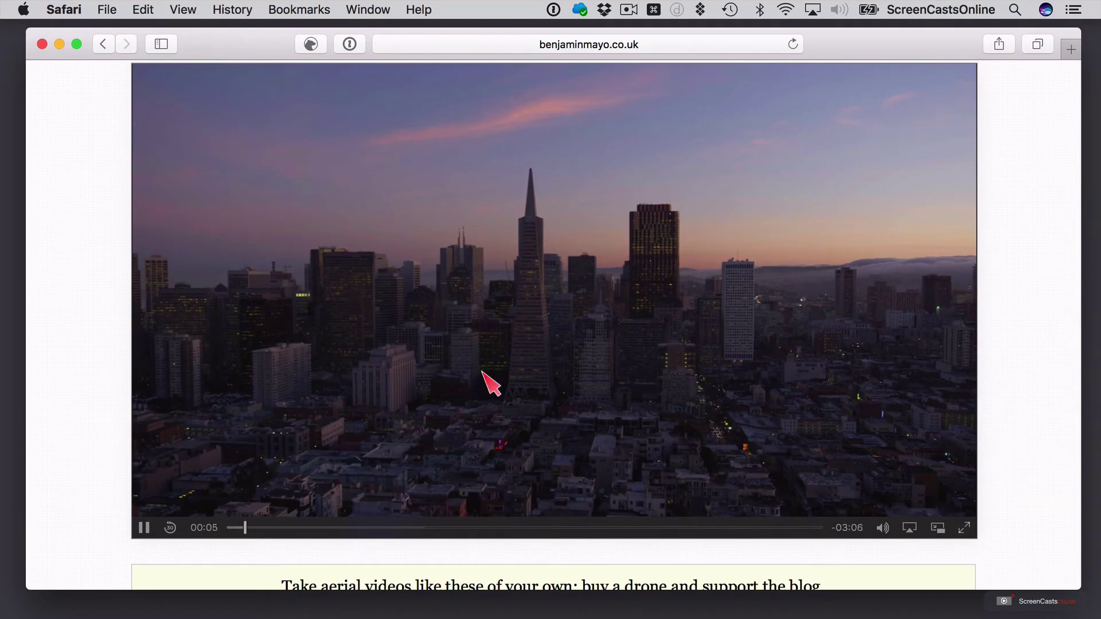
- Watch the San Francisco video in full screen, skip ahead to about 01:56, and return to the web page
{"action": "left_click", "coordinate": [964, 529]}
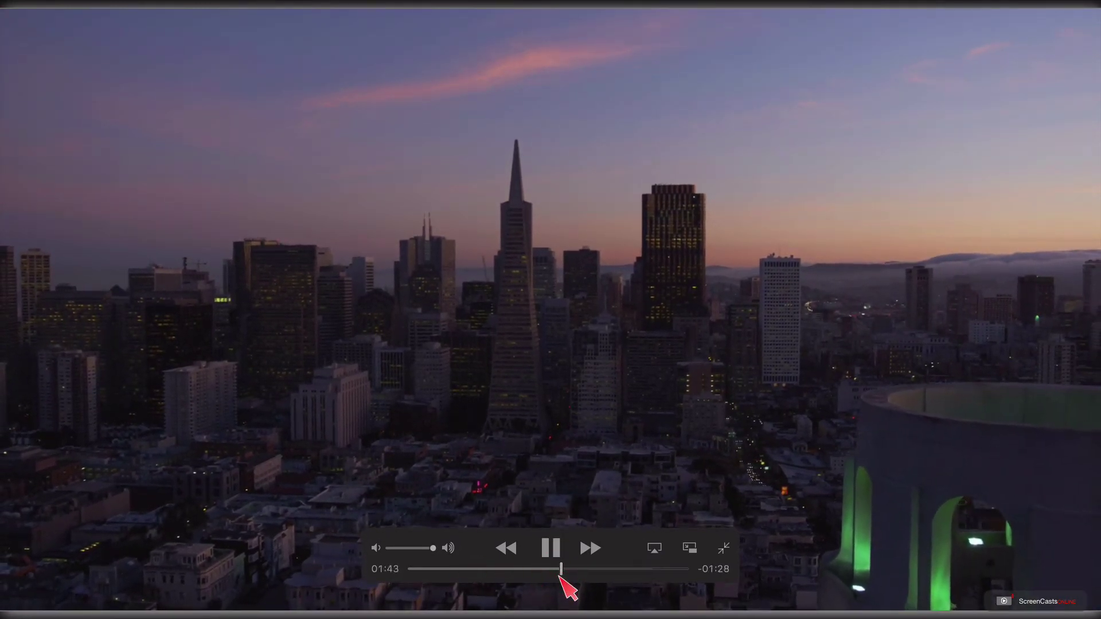
{"action": "left_click", "coordinate": [578, 569]}
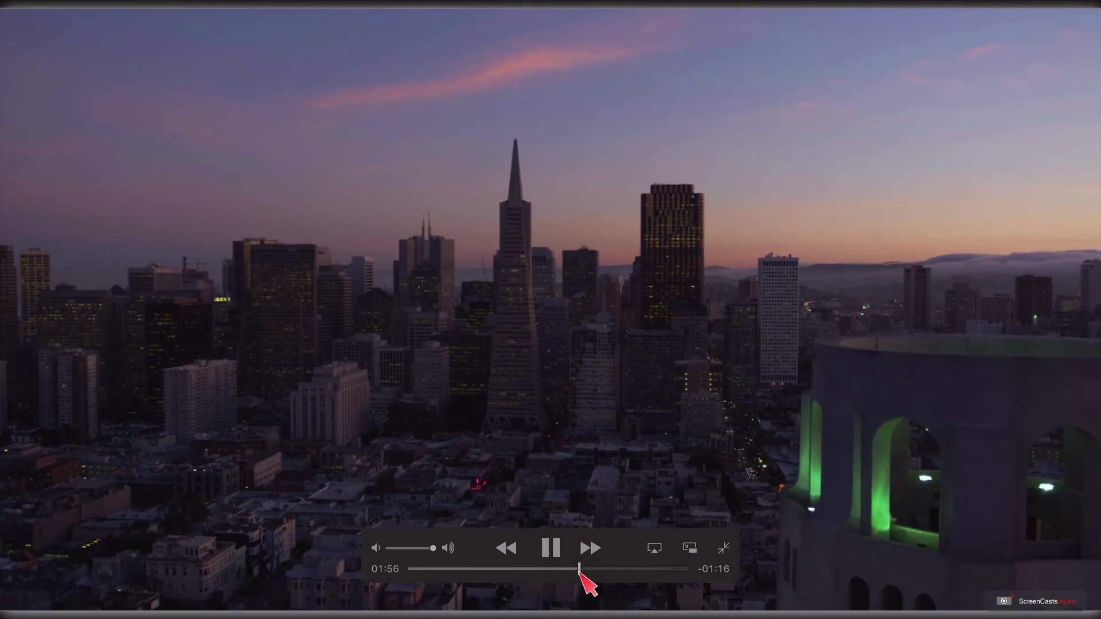
{"action": "left_click", "coordinate": [556, 427]}
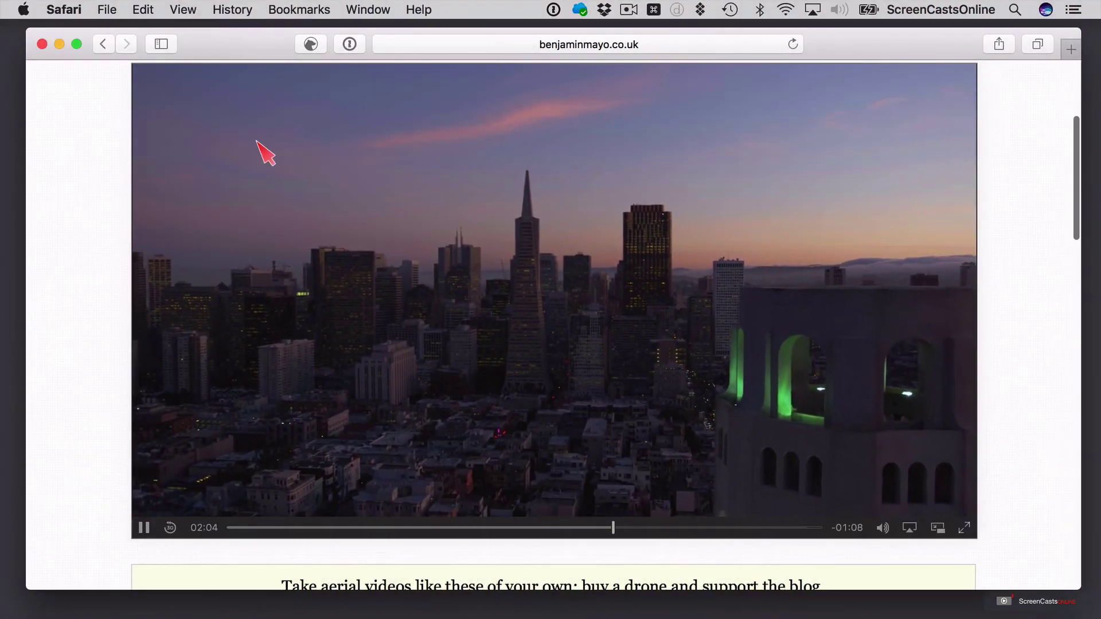
{"action": "scroll", "coordinate": [112, 147], "scroll_direction": "down", "scroll_amount": 3}
{"action": "scroll", "coordinate": [110, 138], "scroll_direction": "down", "scroll_amount": 8}
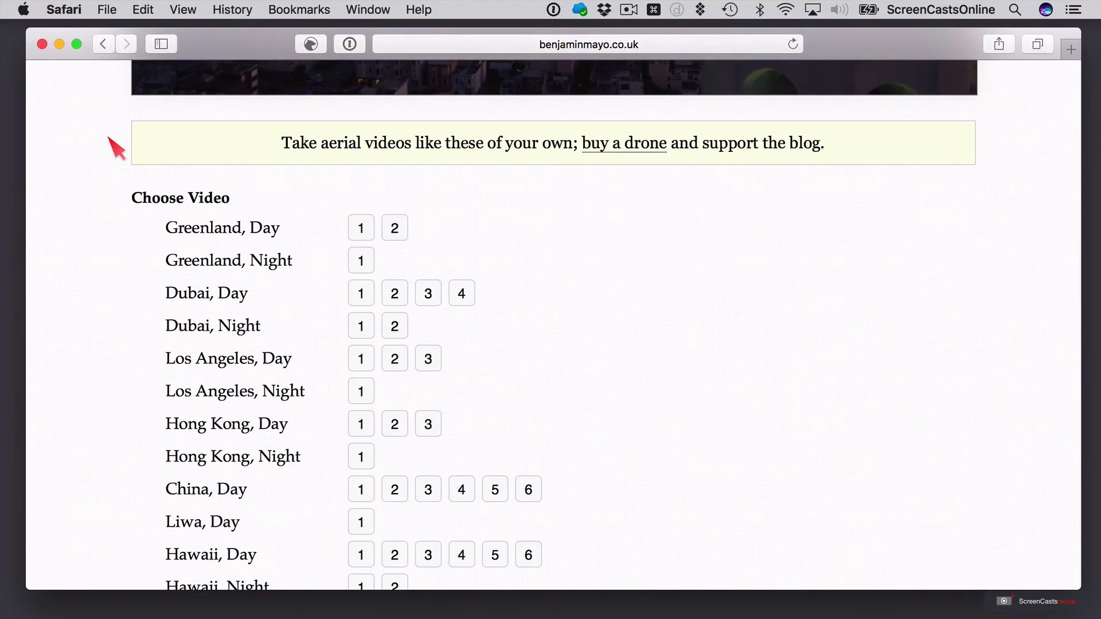
{"action": "scroll", "coordinate": [112, 148], "scroll_direction": "down", "scroll_amount": 3}
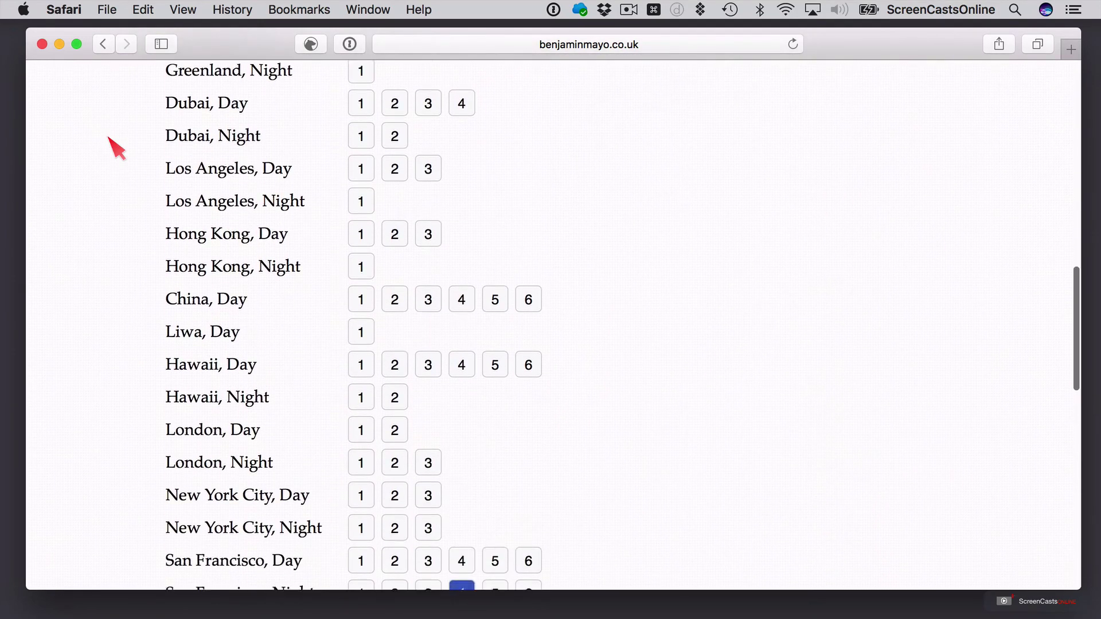
{"action": "scroll", "coordinate": [112, 147], "scroll_direction": "up", "scroll_amount": 15}
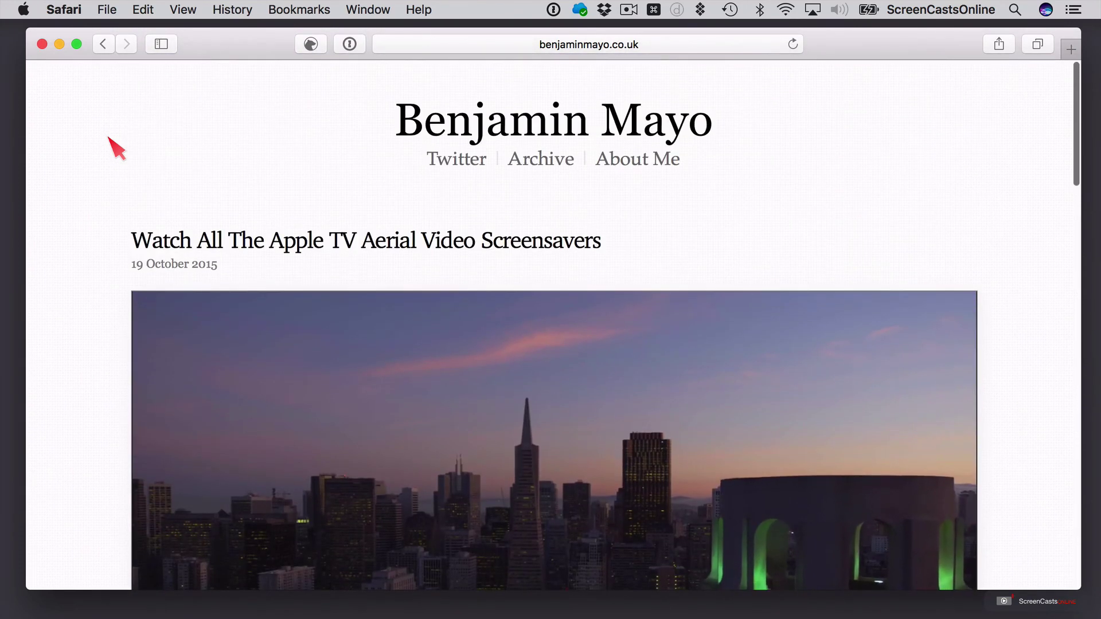